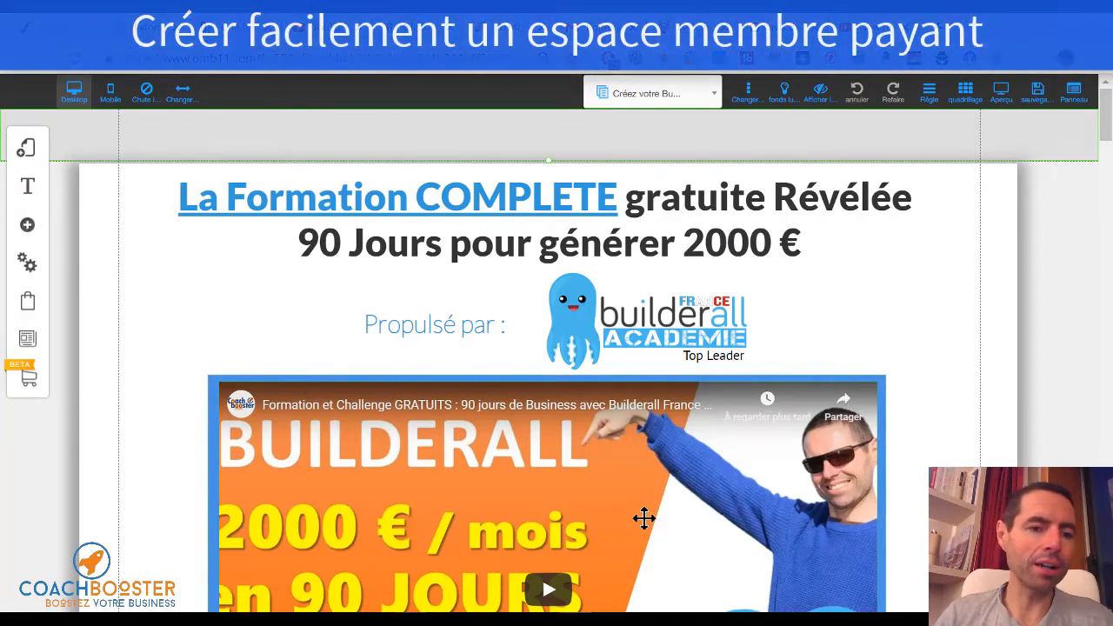
left_click(35, 272)
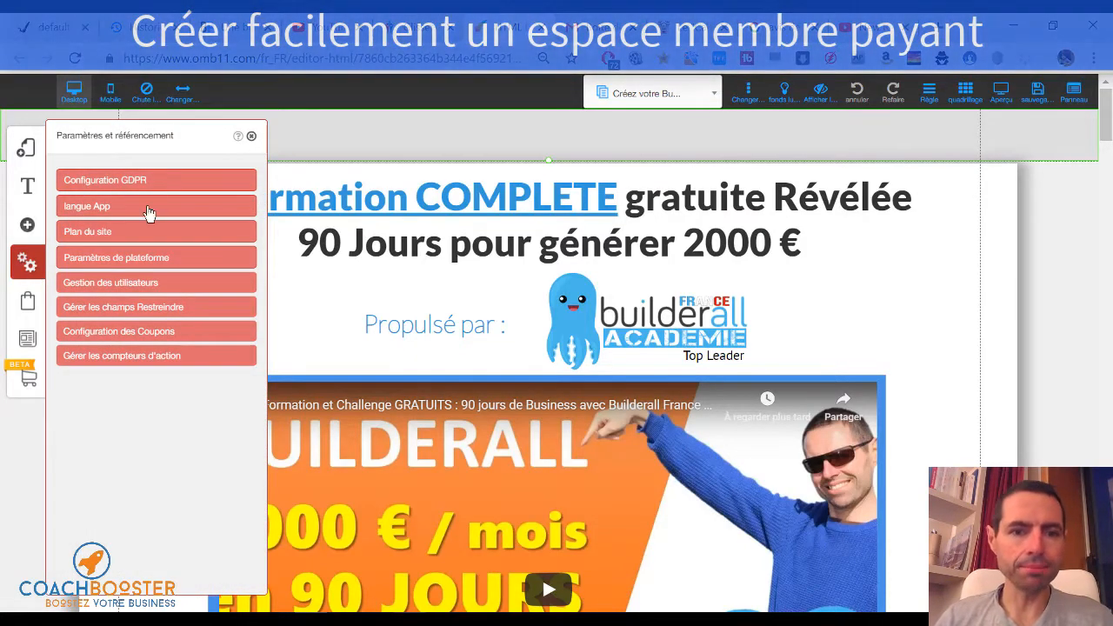
left_click(303, 130)
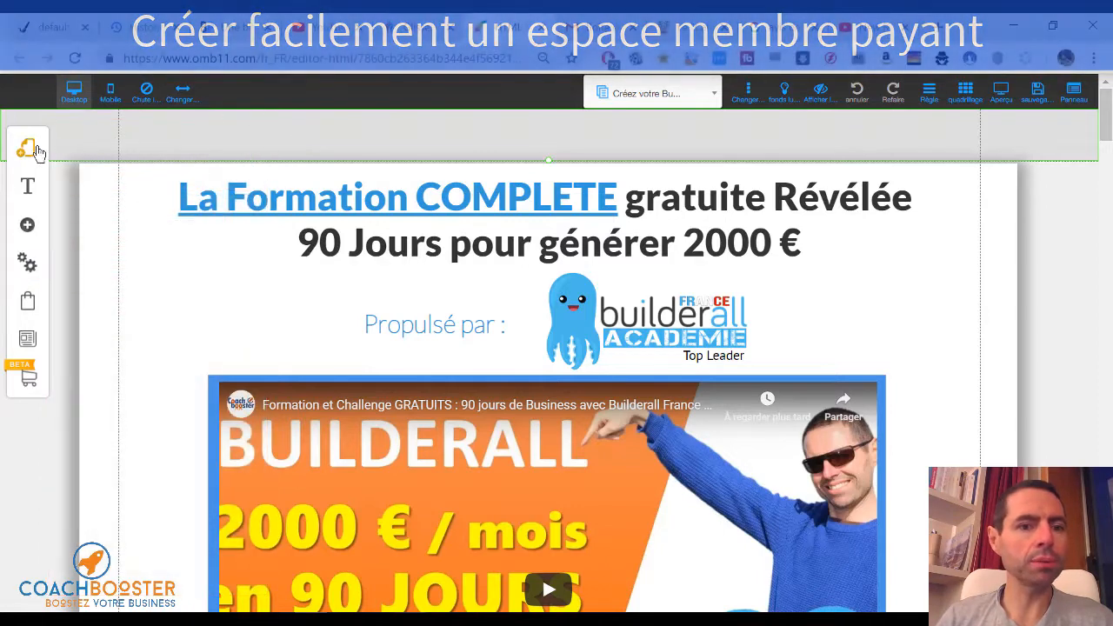
- Open the Félicitations page of the Top funnel layout, view its page settings, and return to the layout's page list
left_click(34, 151)
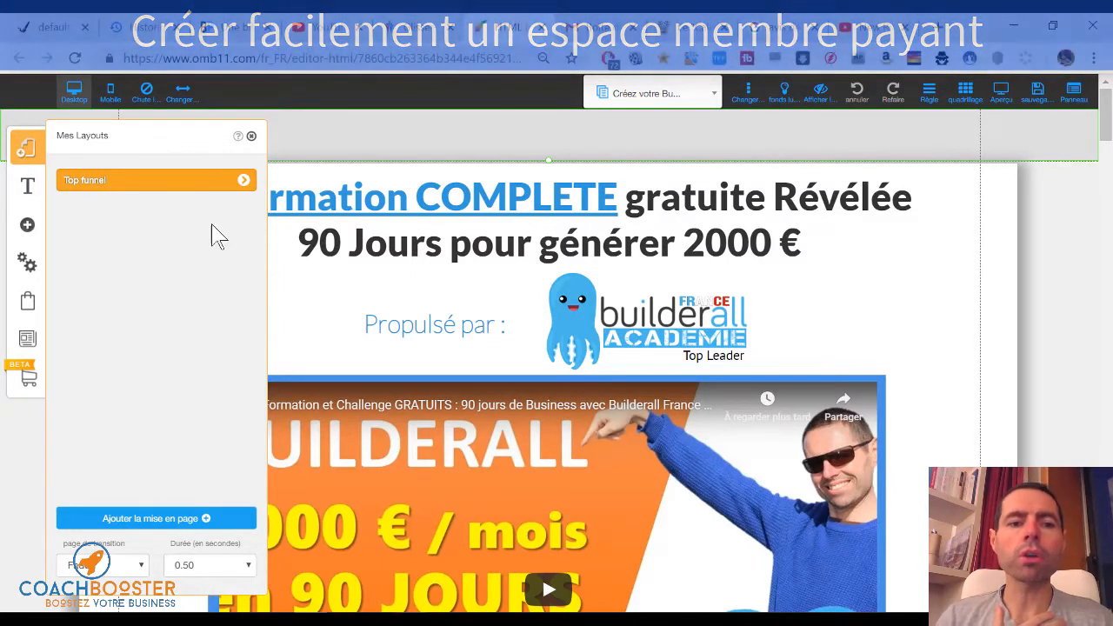
left_click(244, 182)
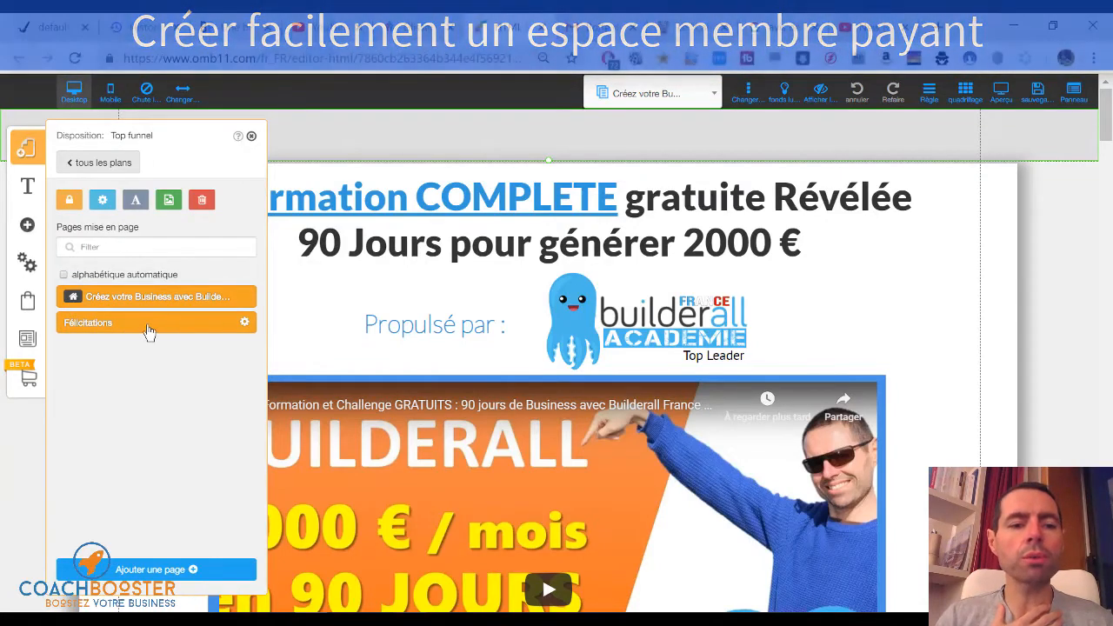
left_click(149, 331)
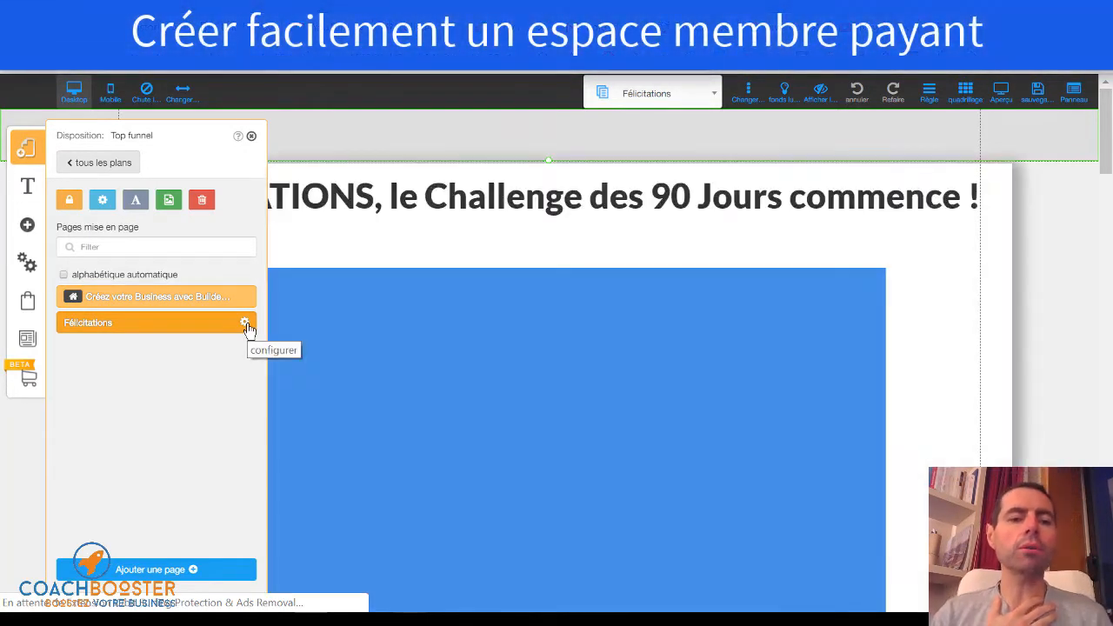
left_click(246, 324)
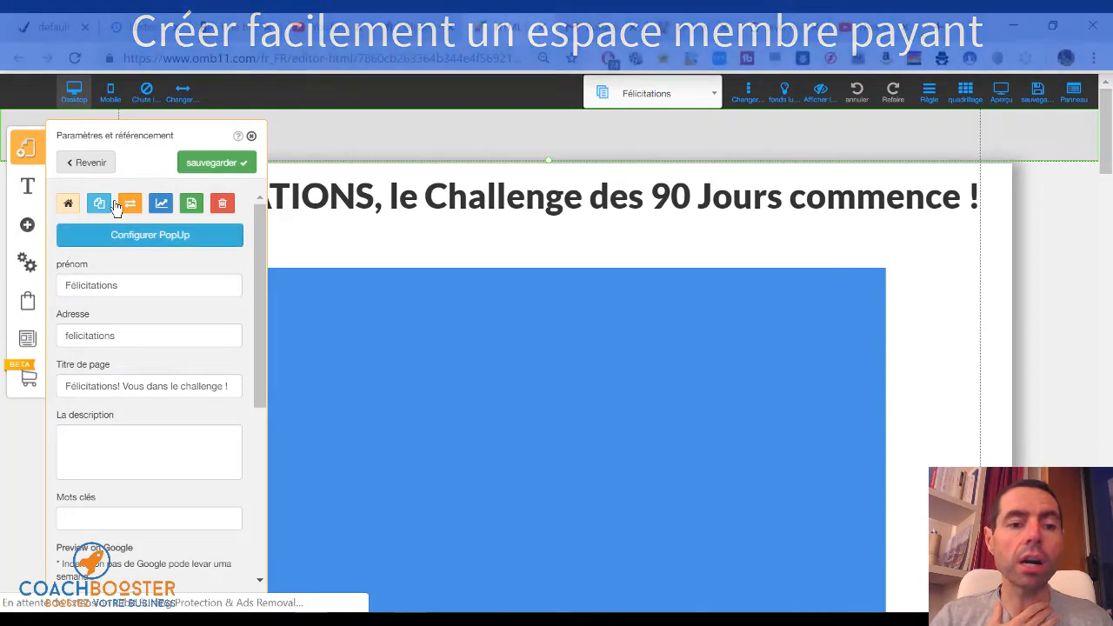
left_click(84, 163)
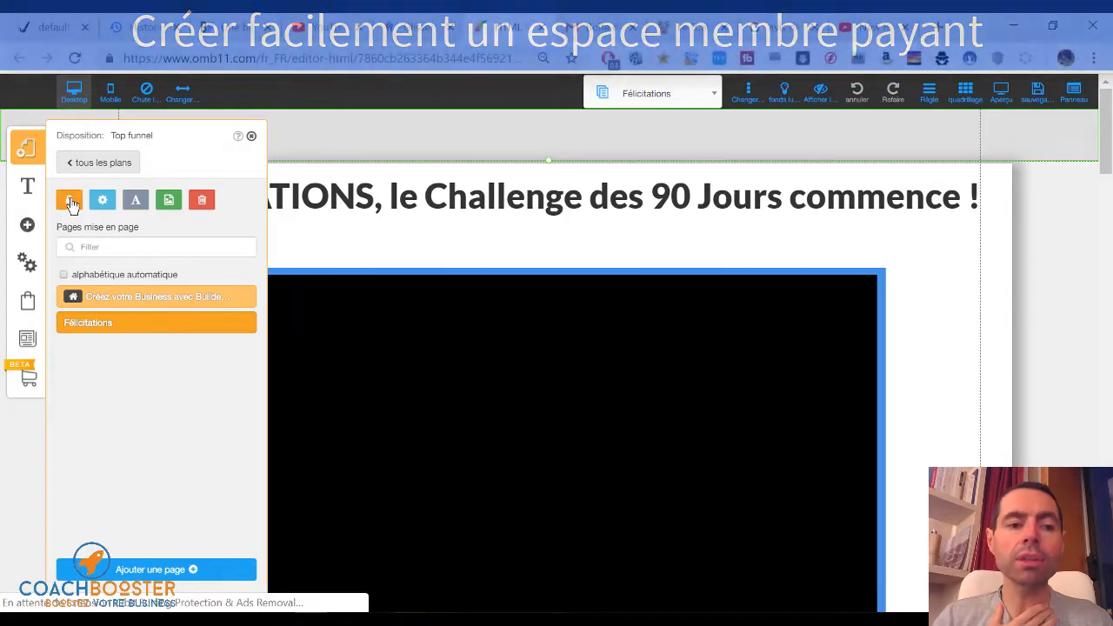
- Start a restricted area for the Top funnel layout, name it "Zone accès payante", and continue to the registration methods
left_click(69, 204)
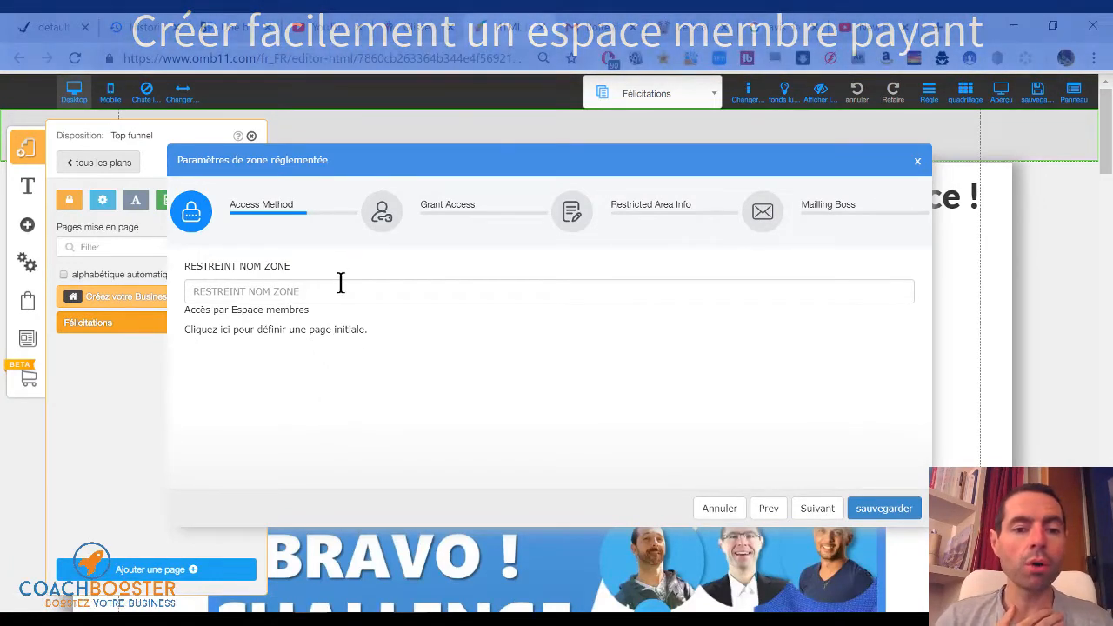
left_click(337, 290)
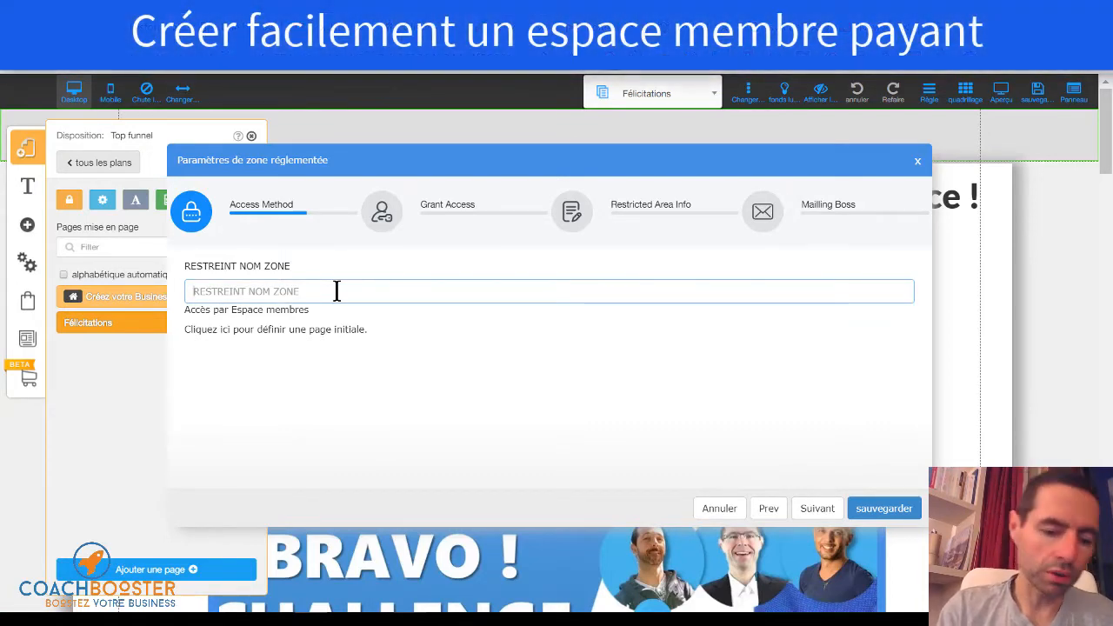
type("Zo")
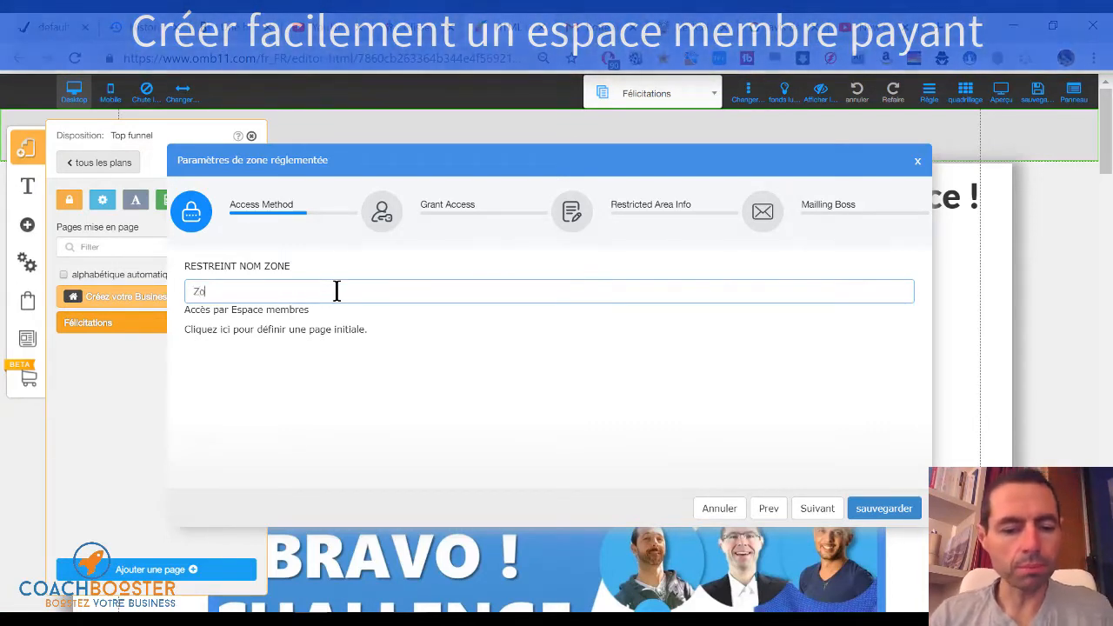
type("ne accès")
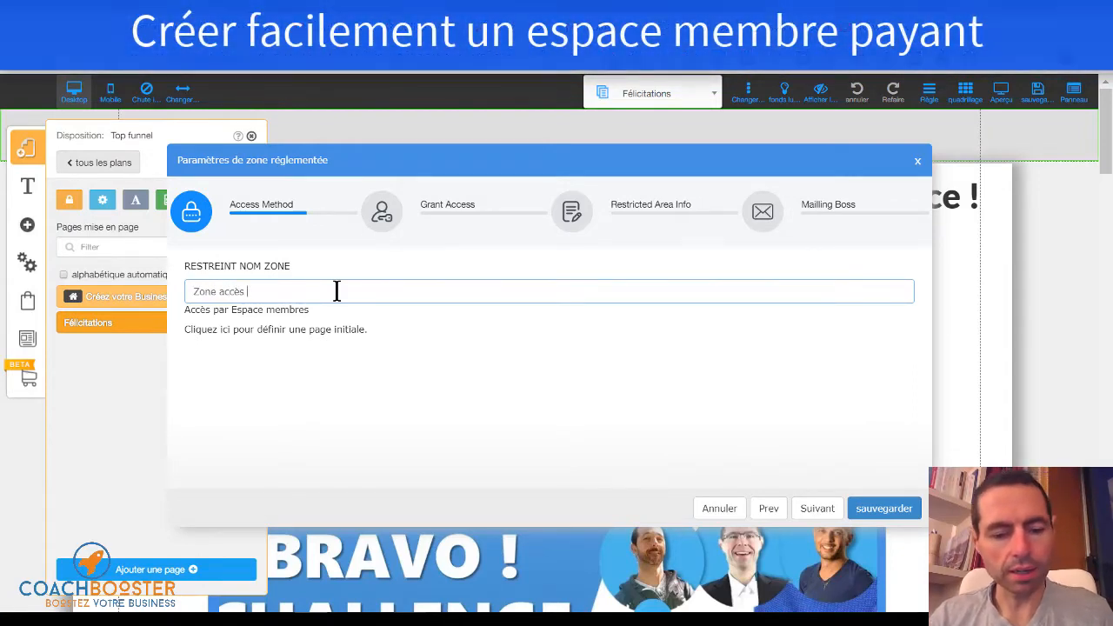
type(" payante")
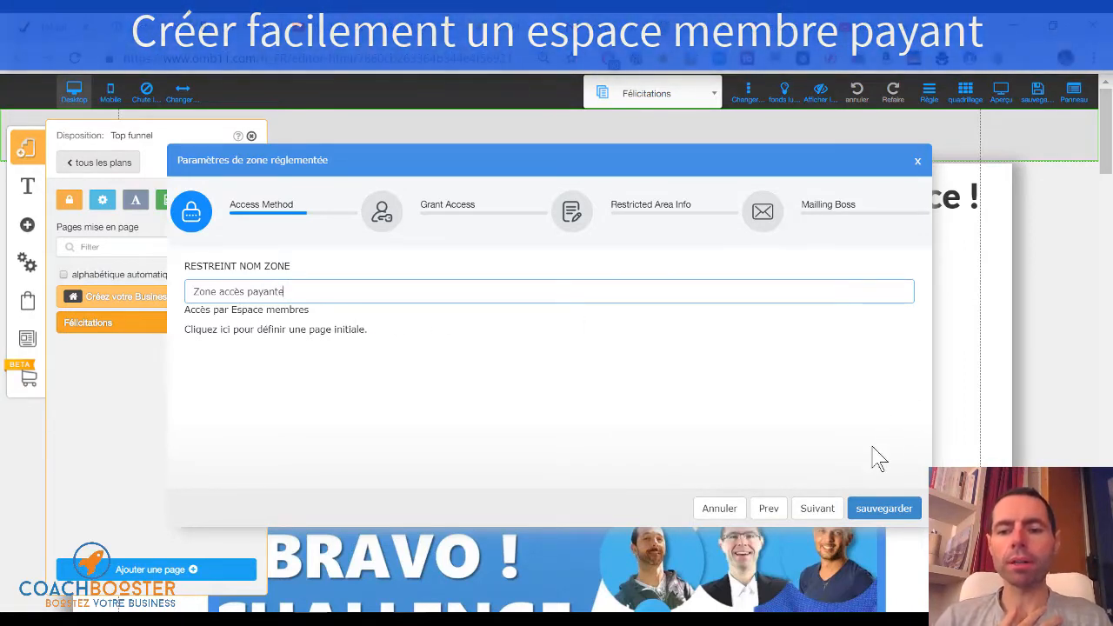
left_click(815, 509)
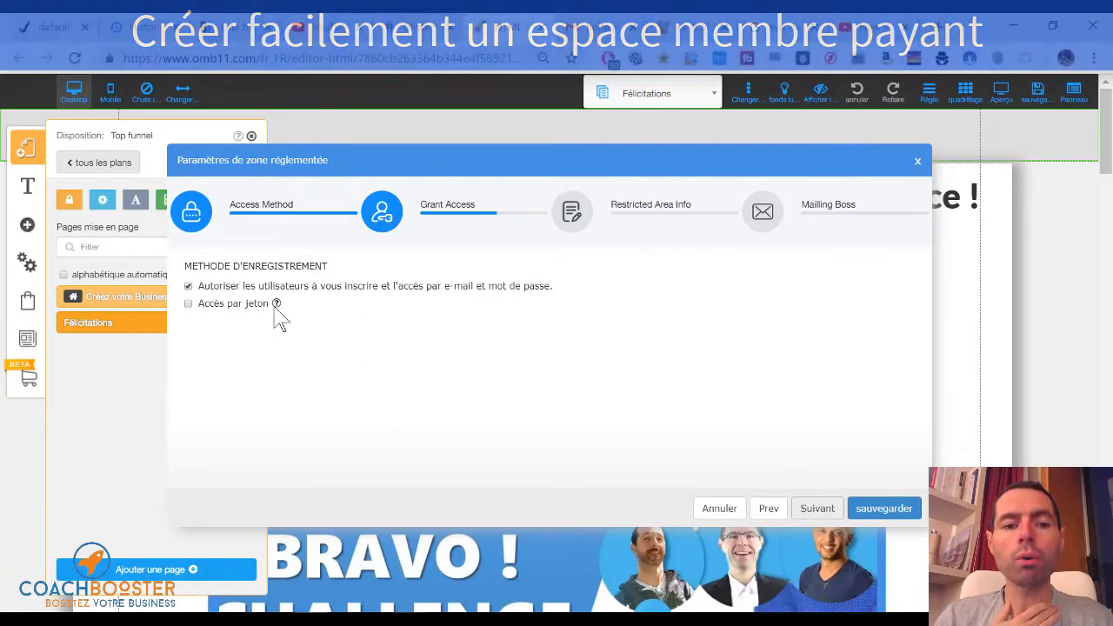
- Try access by token as a registration method by adding one token, and disable token access again
mouse_move(275, 306)
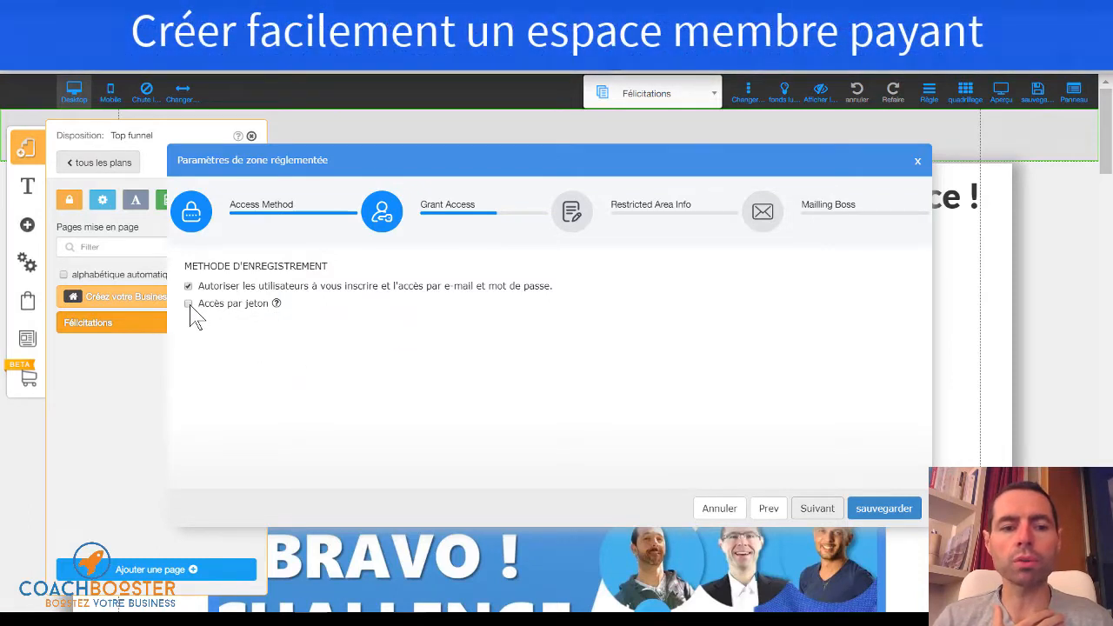
left_click(189, 304)
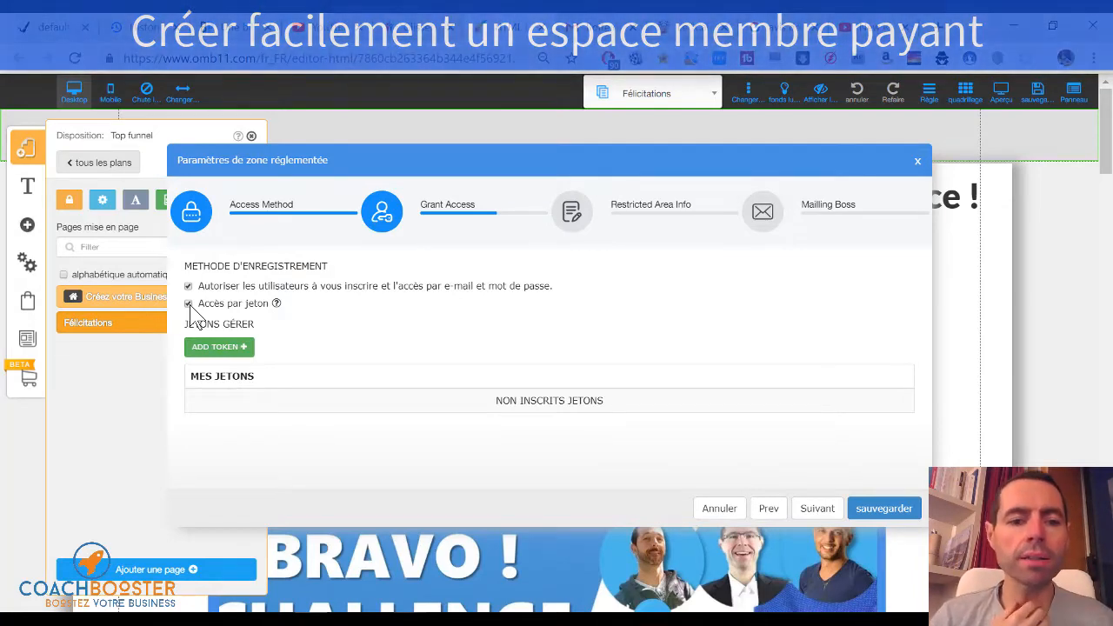
left_click(243, 351)
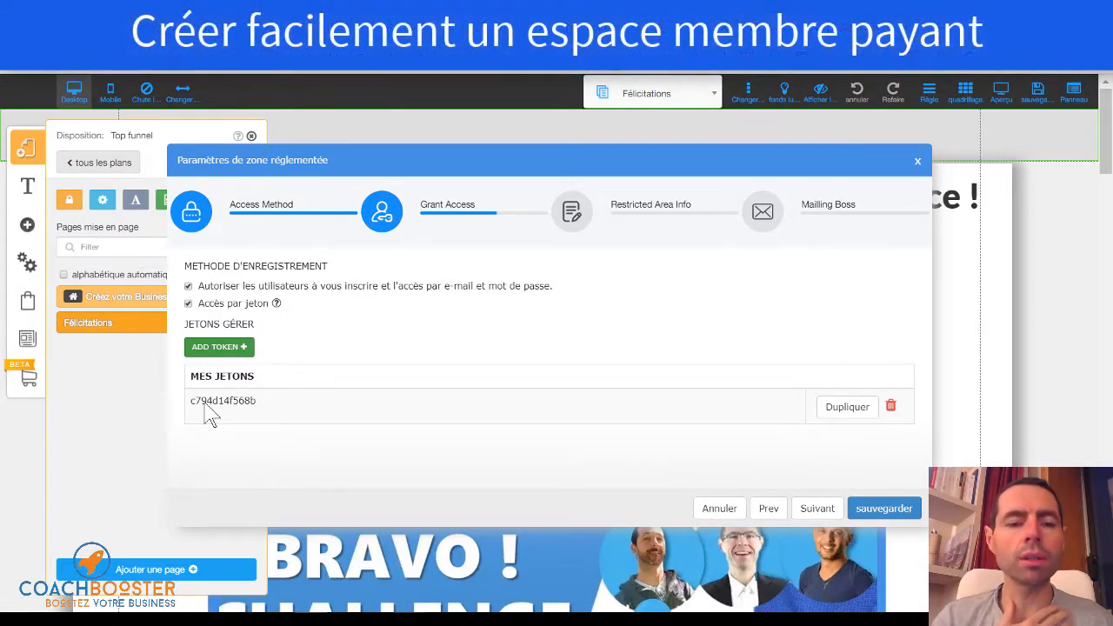
left_click(188, 303)
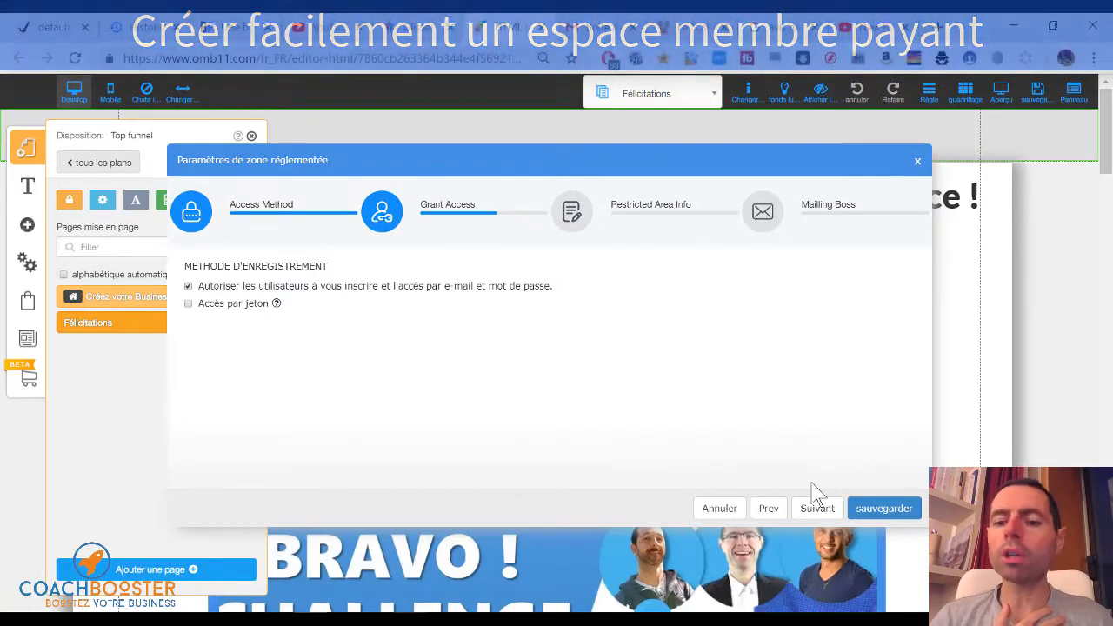
- Keep registration by e-mail and password, and set the restricted area's access grant to Manuel / paiement
left_click(816, 510)
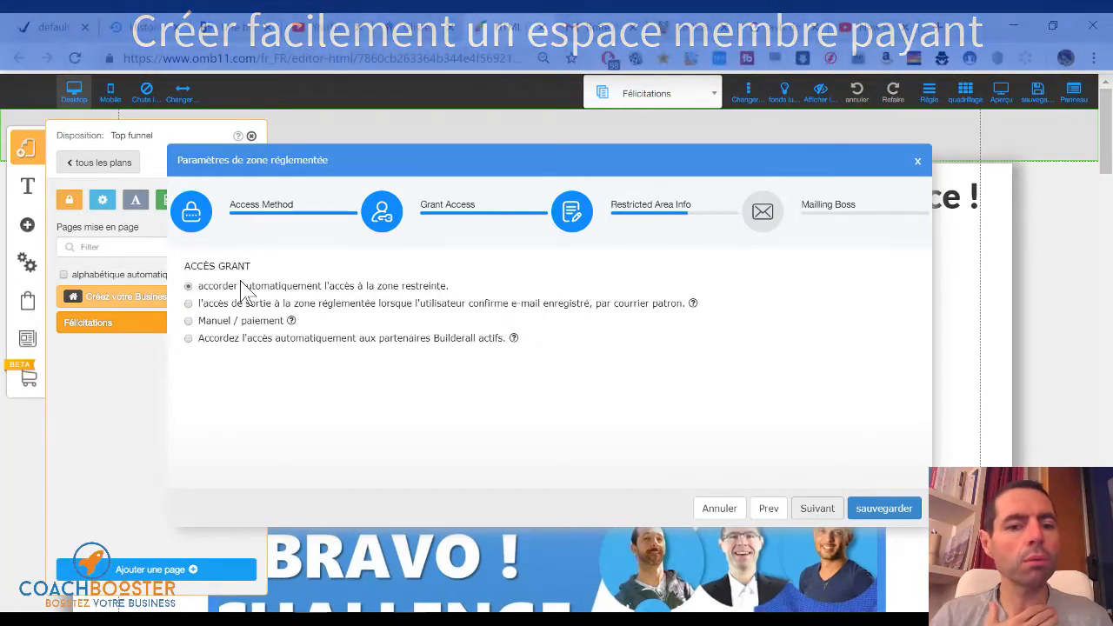
left_click(190, 303)
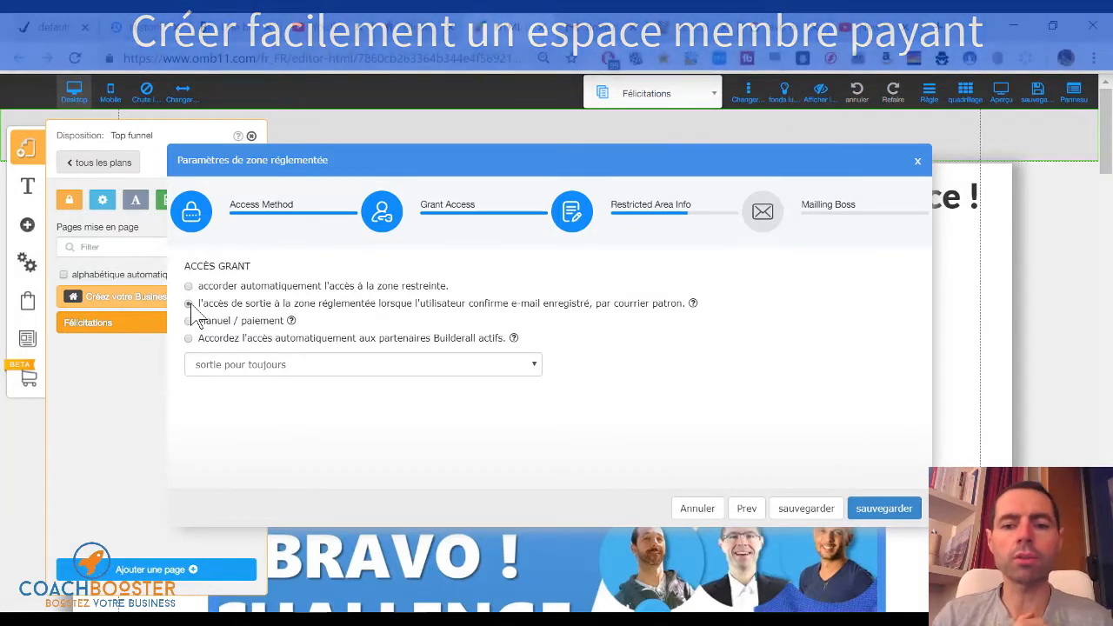
mouse_move(695, 307)
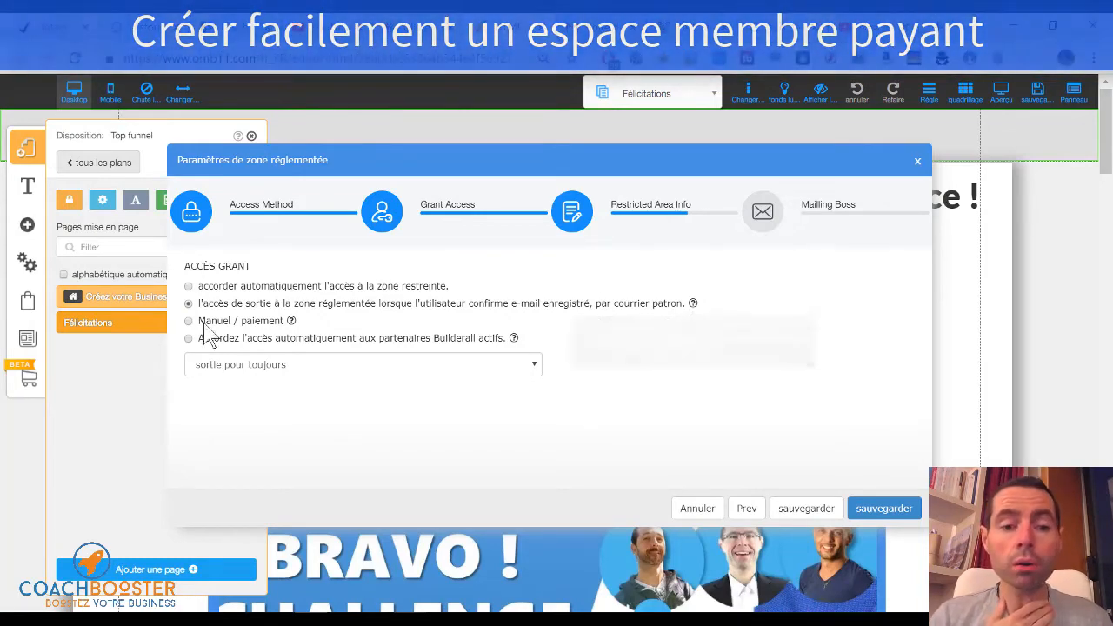
left_click(189, 323)
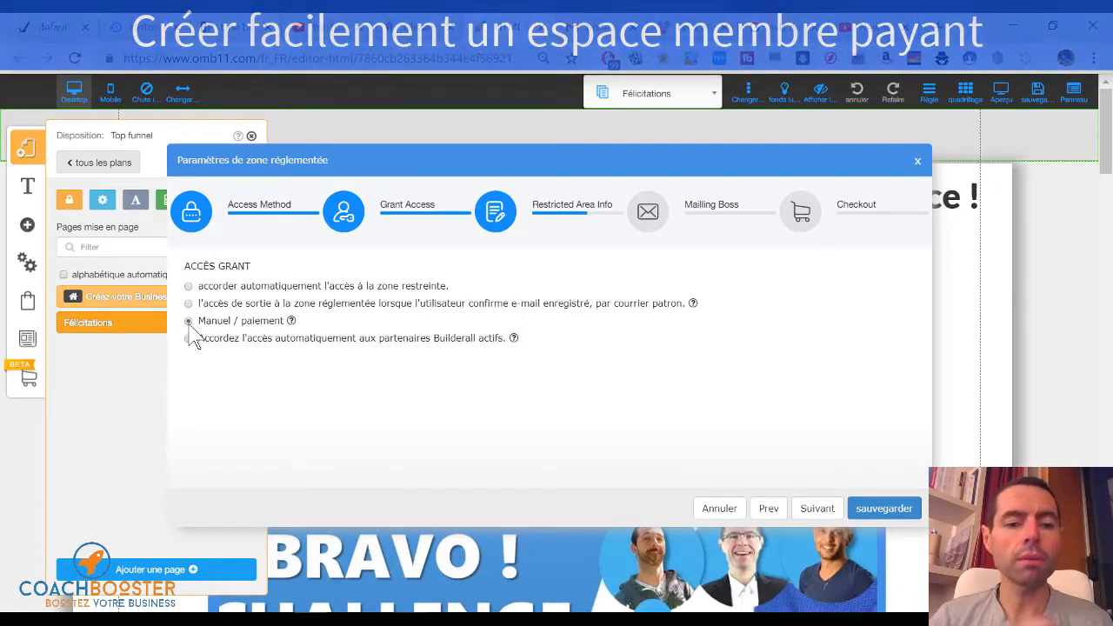
- Try the automatic, e-mail confirmation and active Builderall partner access options, and reselect Manuel / paiement
mouse_move(292, 321)
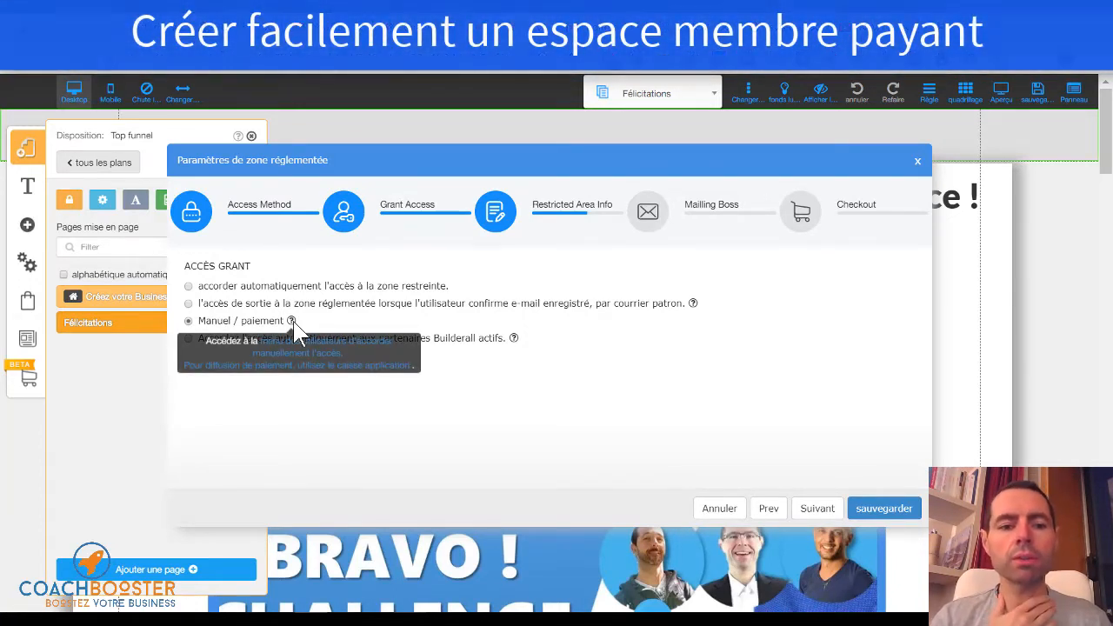
left_click(188, 303)
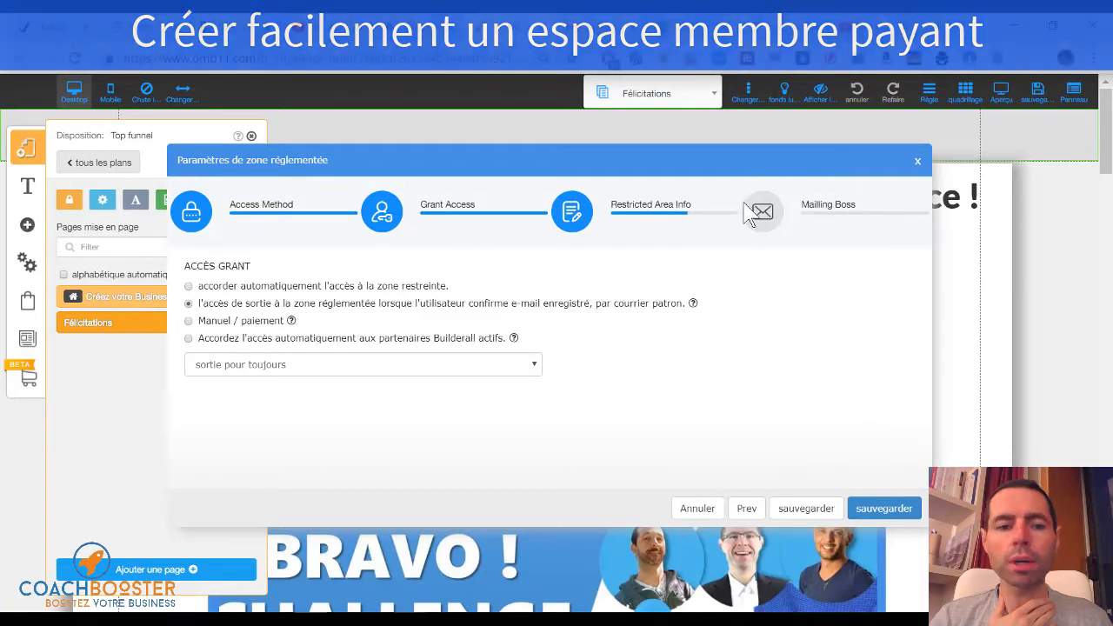
left_click(188, 286)
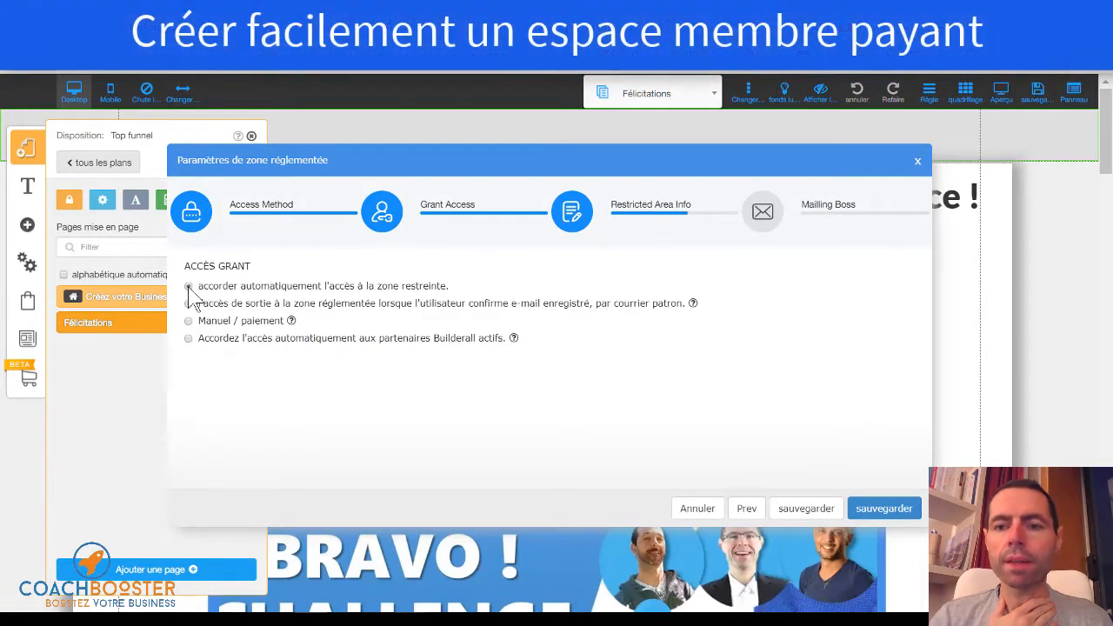
left_click(189, 304)
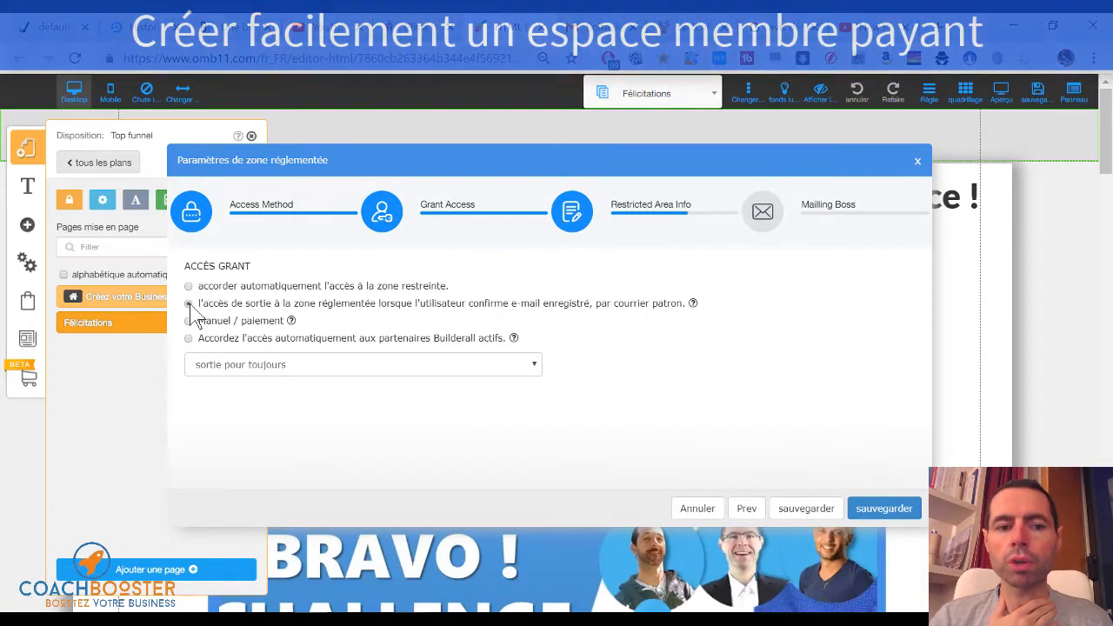
left_click(189, 321)
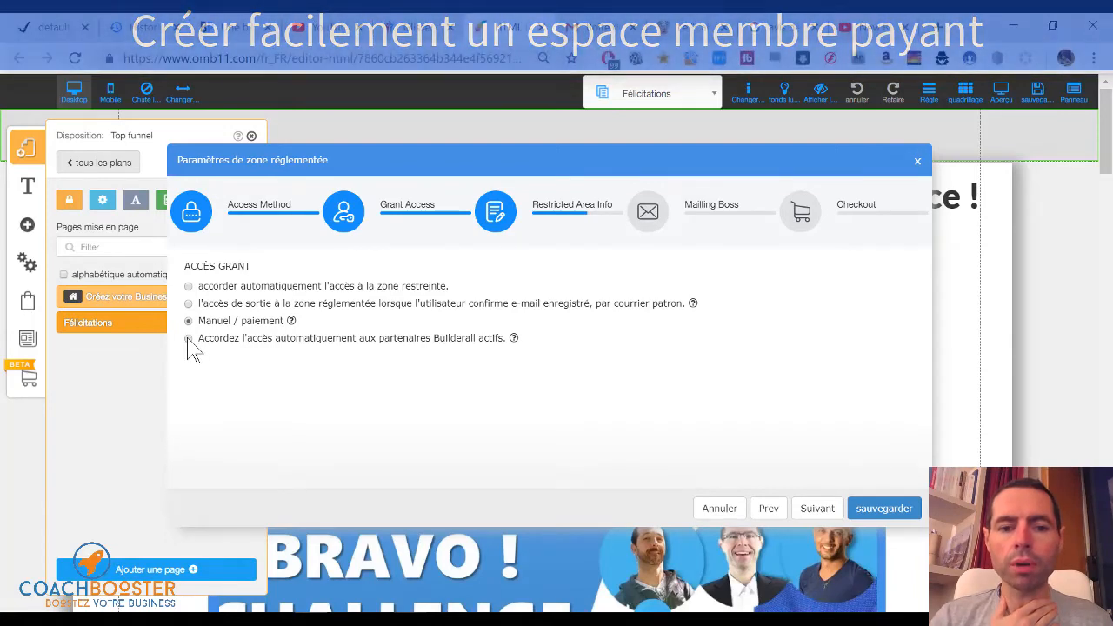
left_click(189, 339)
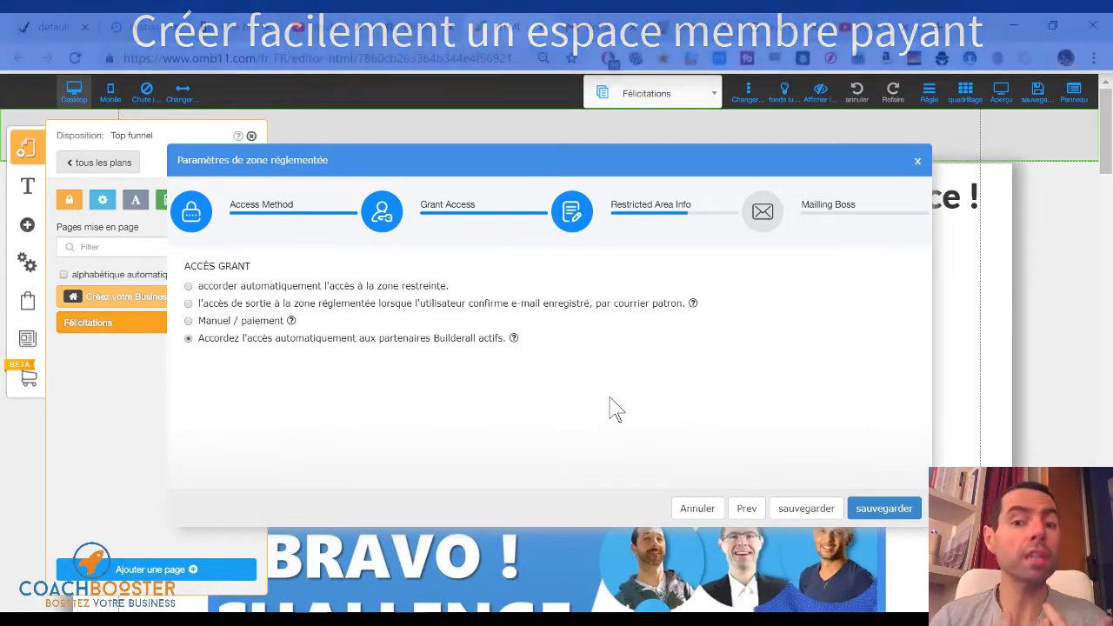
left_click(217, 322)
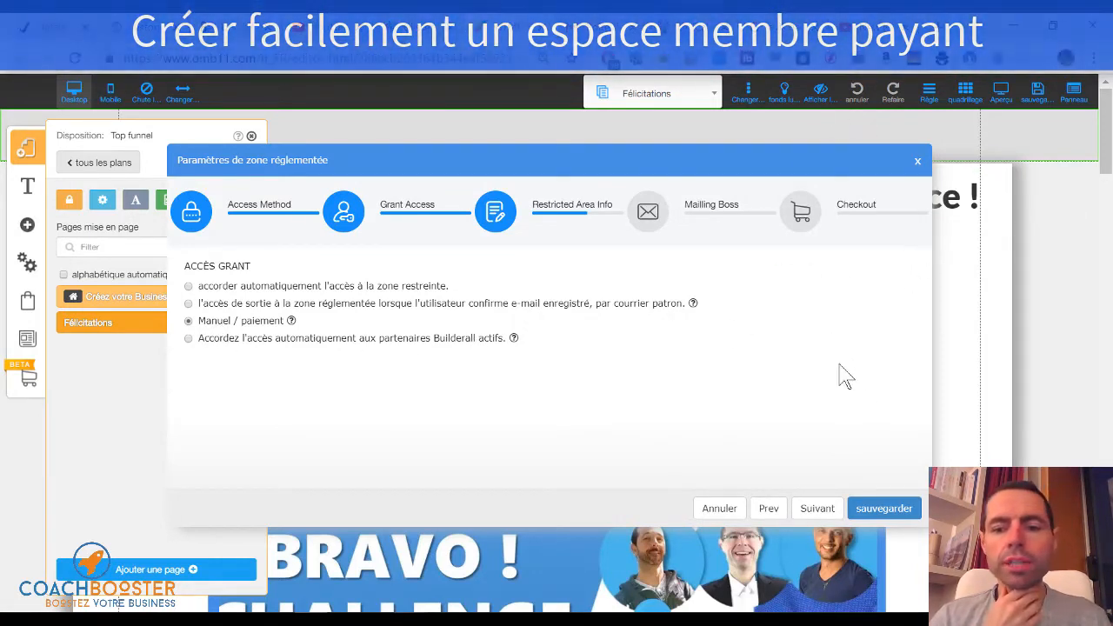
- Select the Mailing Boss list "Poster Presença Feminina copy_2" for registering new subscribers of the restricted area
left_click(818, 508)
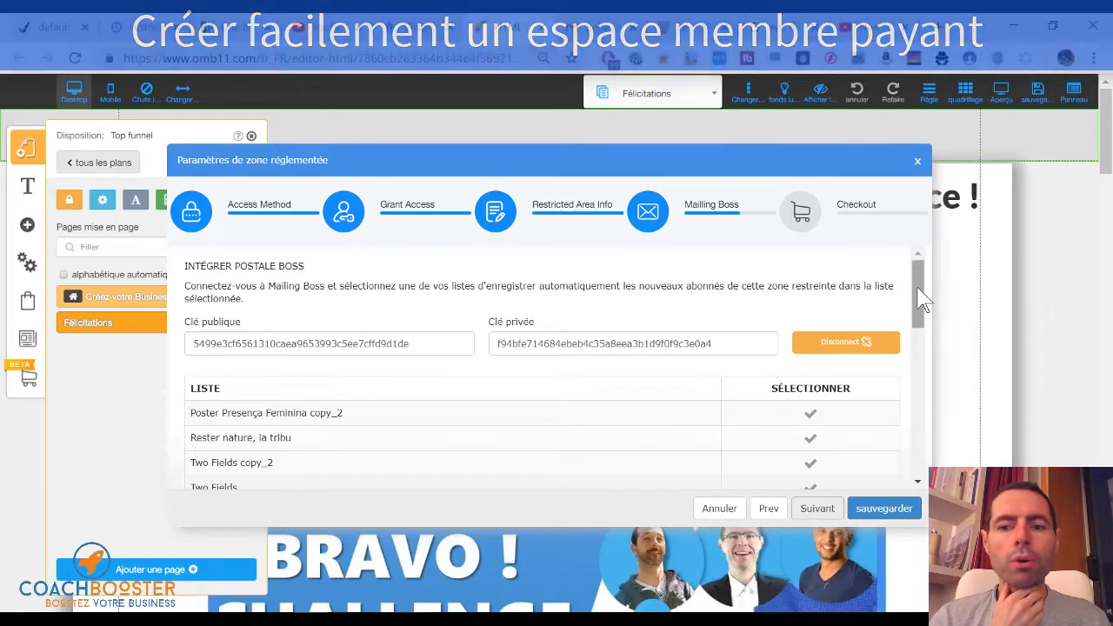
mouse_move(921, 300)
left_mouse_down()
mouse_move(924, 442)
mouse_move(920, 283)
left_mouse_up()
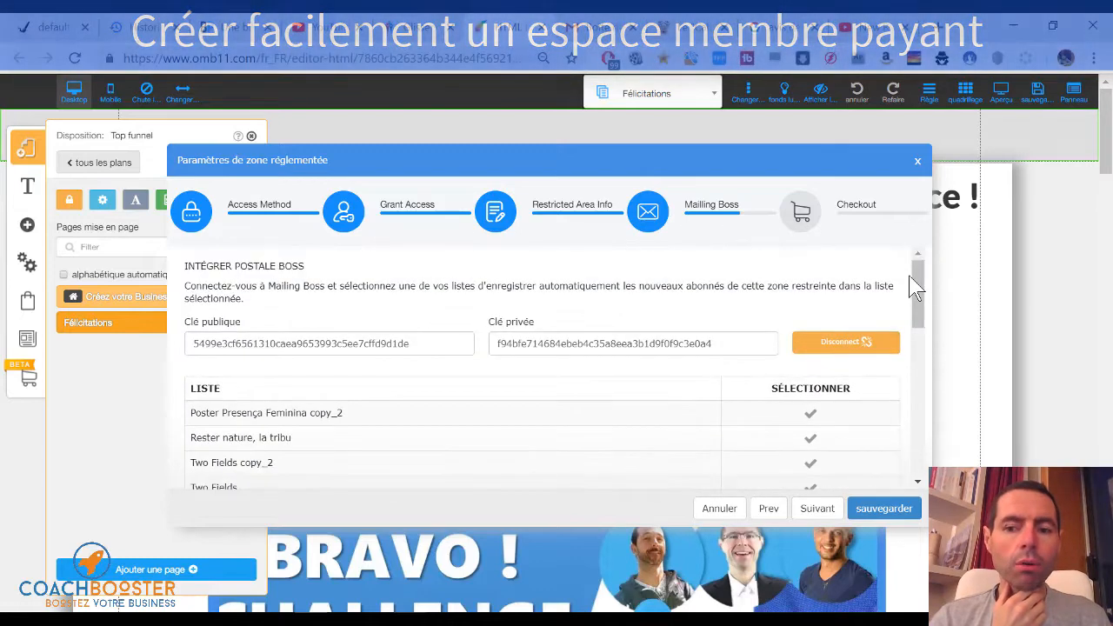
left_click(808, 415)
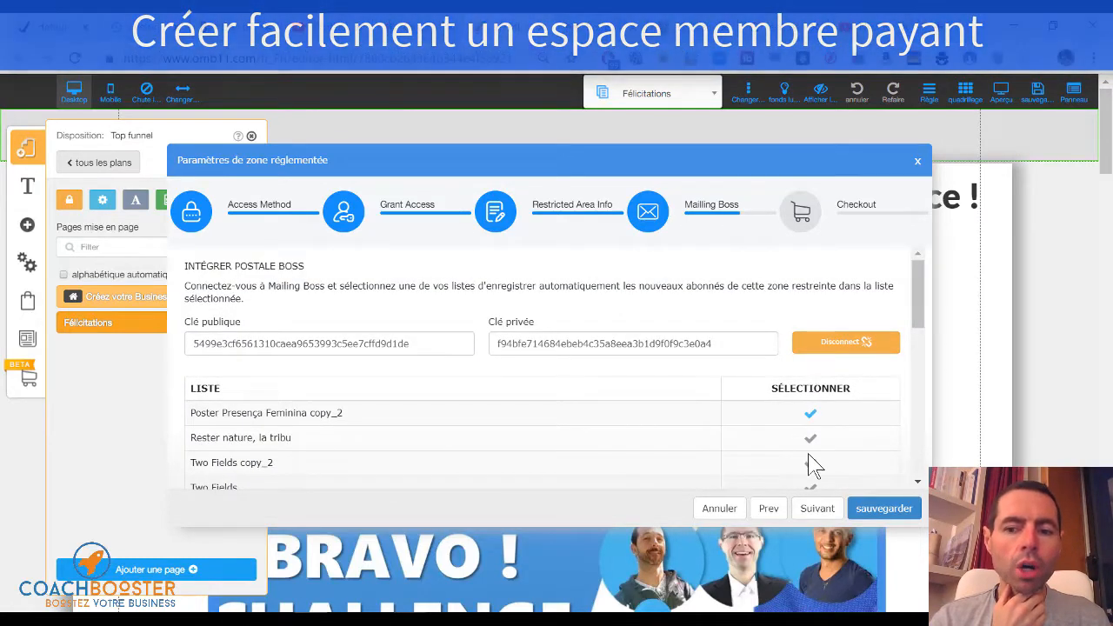
left_click(808, 466)
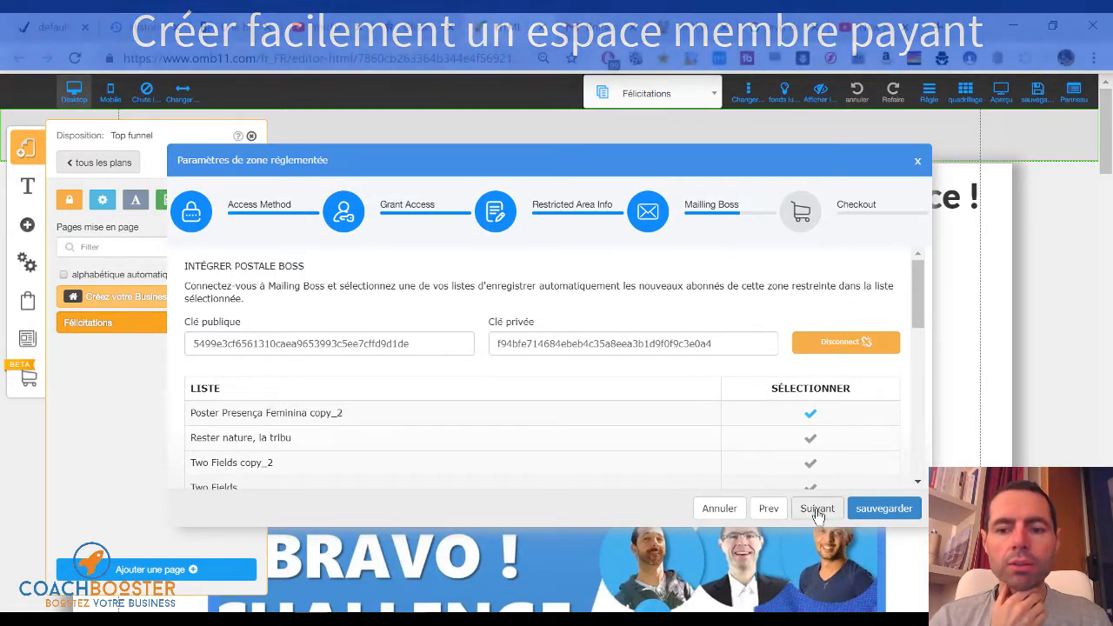
- Continue to the checkout setup and choose "Create Checkout and Link with Current Restricted Area"
left_click(818, 511)
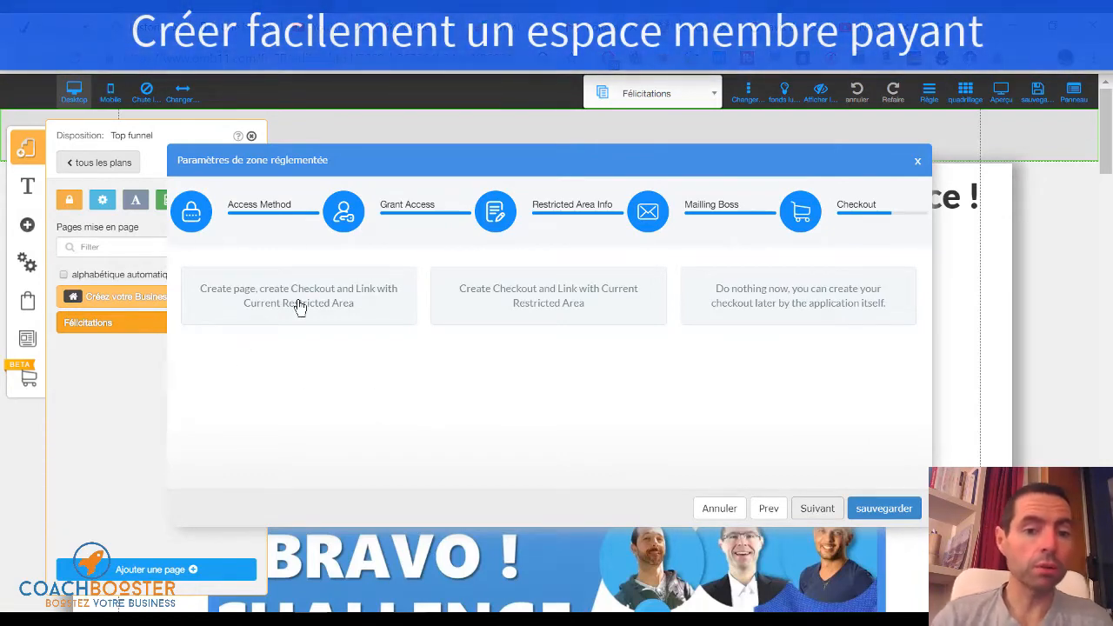
left_click(298, 300)
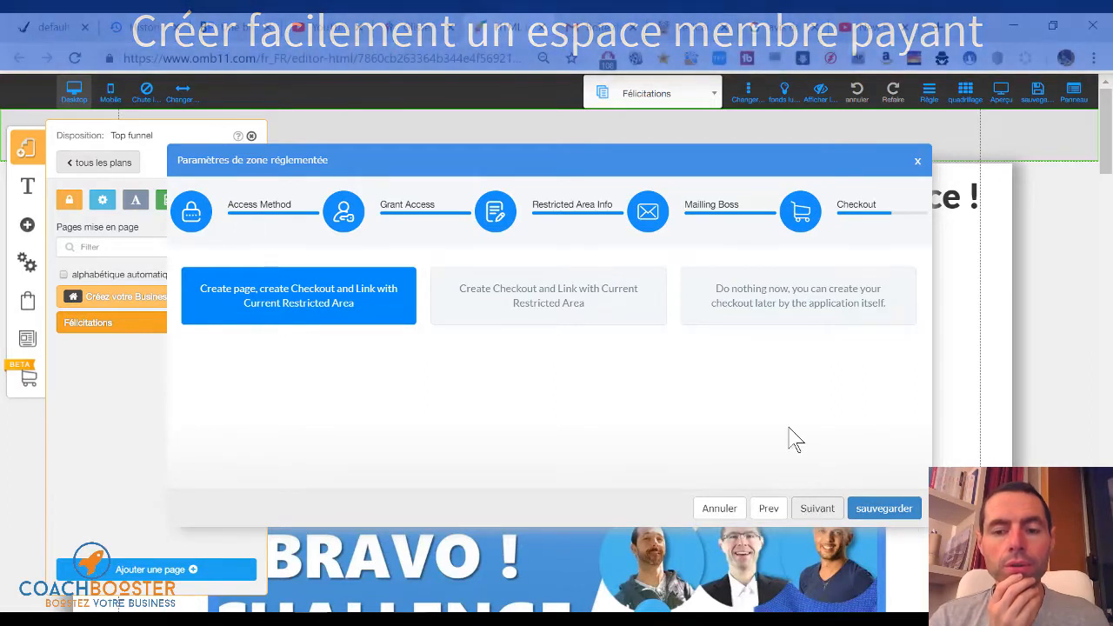
left_click(539, 308)
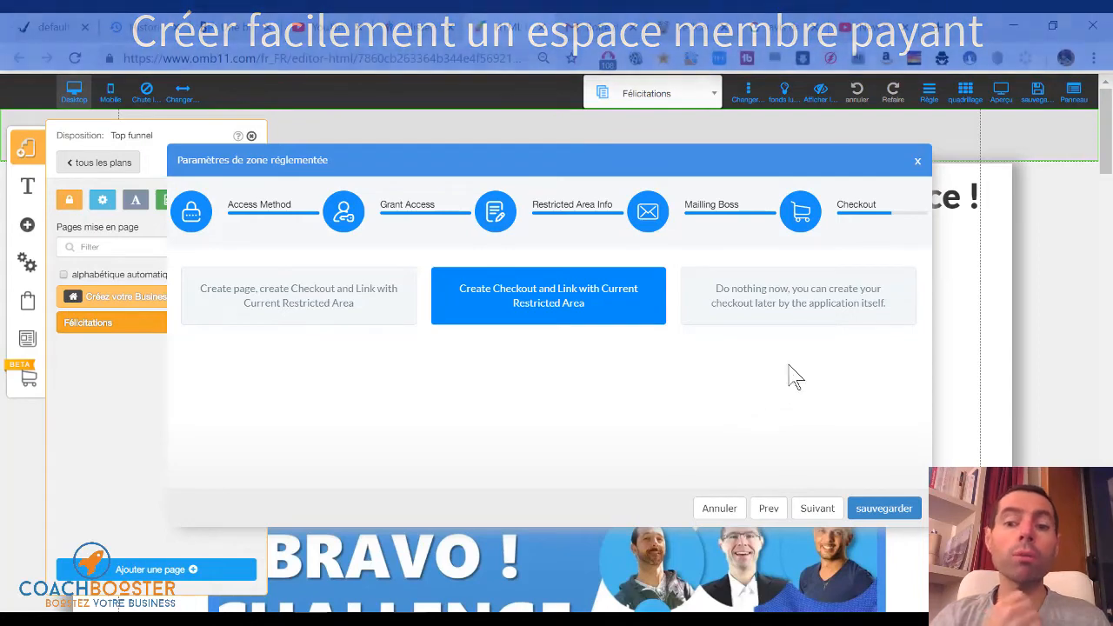
- Switch the checkout option to "Create page, create Checkout and Link with Current Restricted Area" and save it with the Top funnel layout
left_click(798, 305)
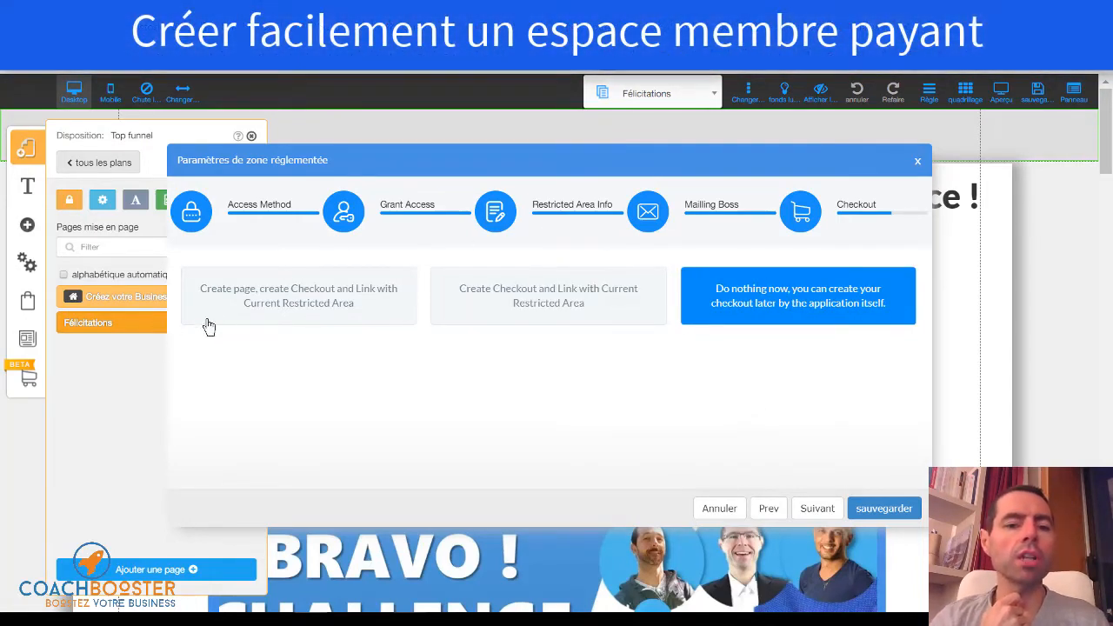
left_click(266, 315)
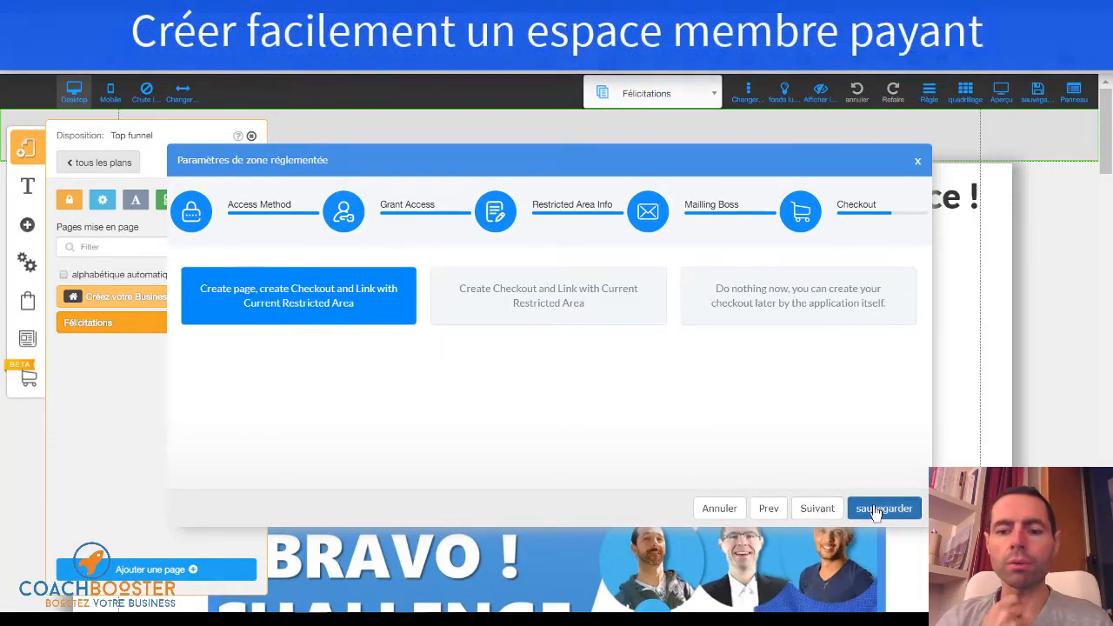
left_click(875, 511)
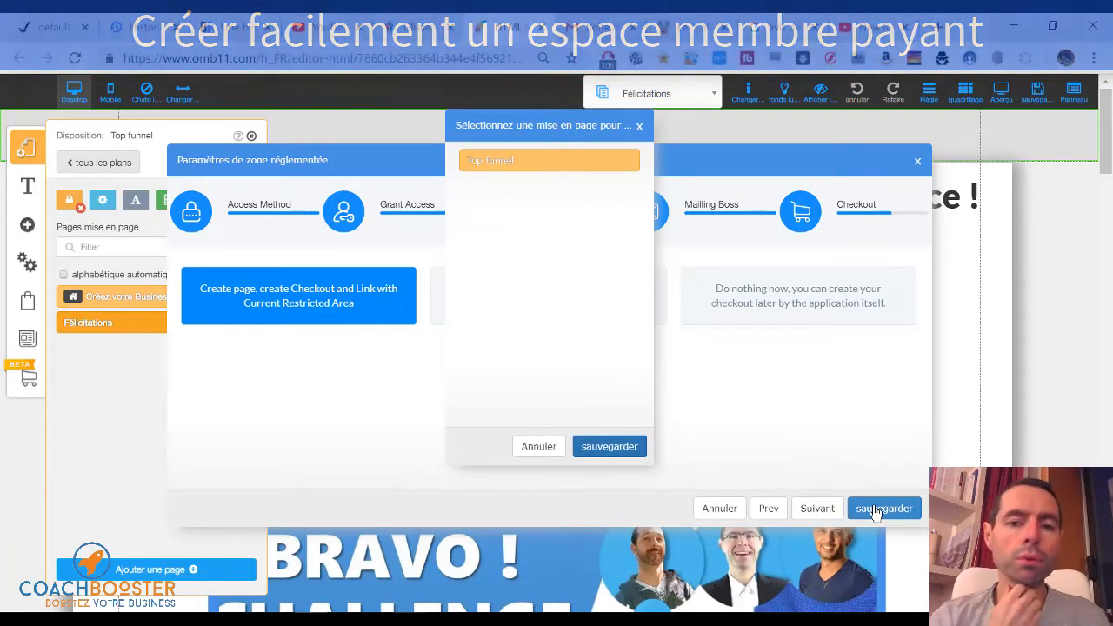
left_click(599, 164)
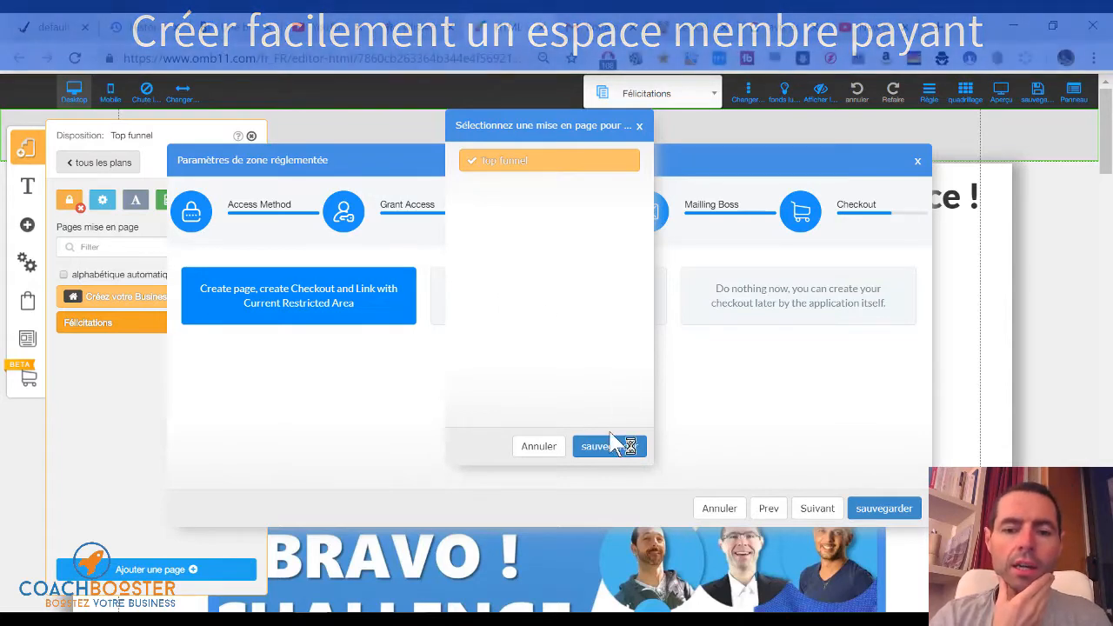
left_click(608, 447)
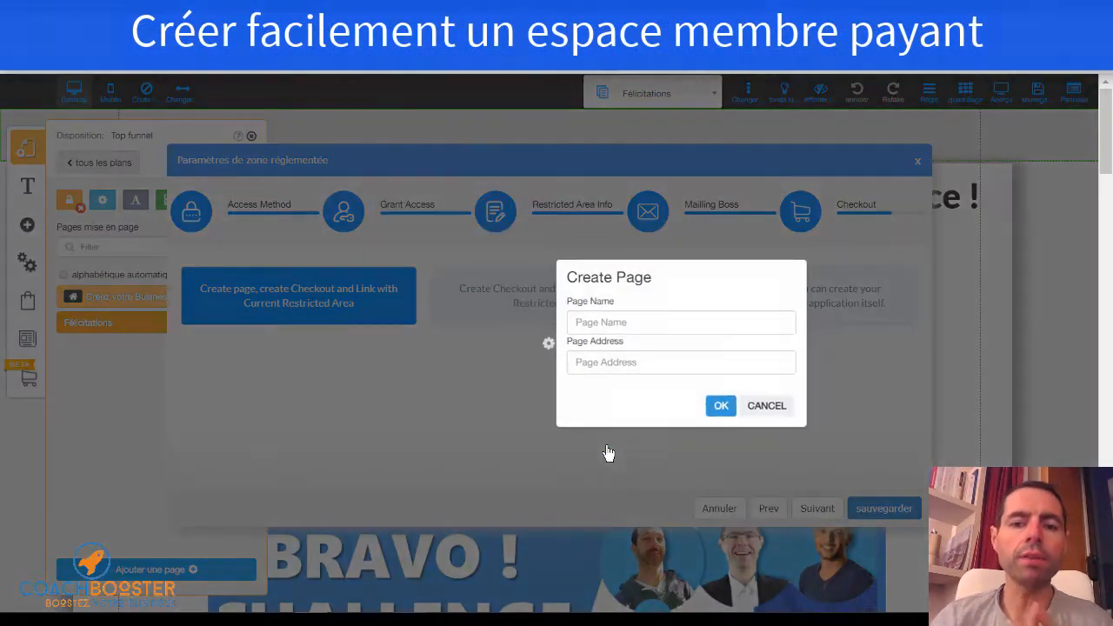
- Create the checkout page with the name "panier achat espace membre" and the page address "espacemembre"
left_click(603, 323)
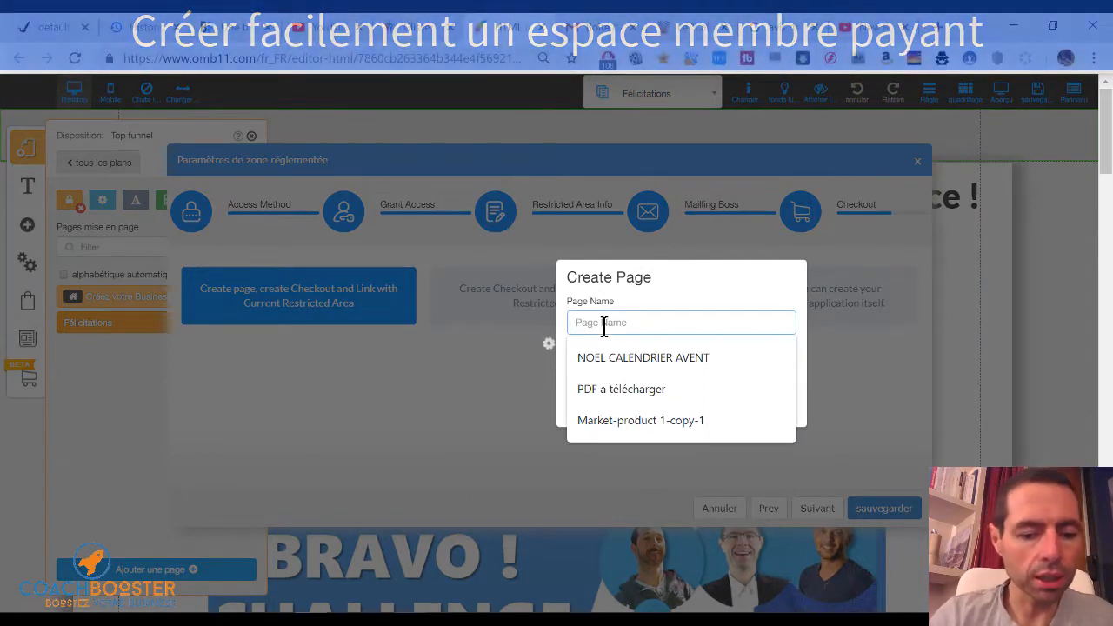
type("par")
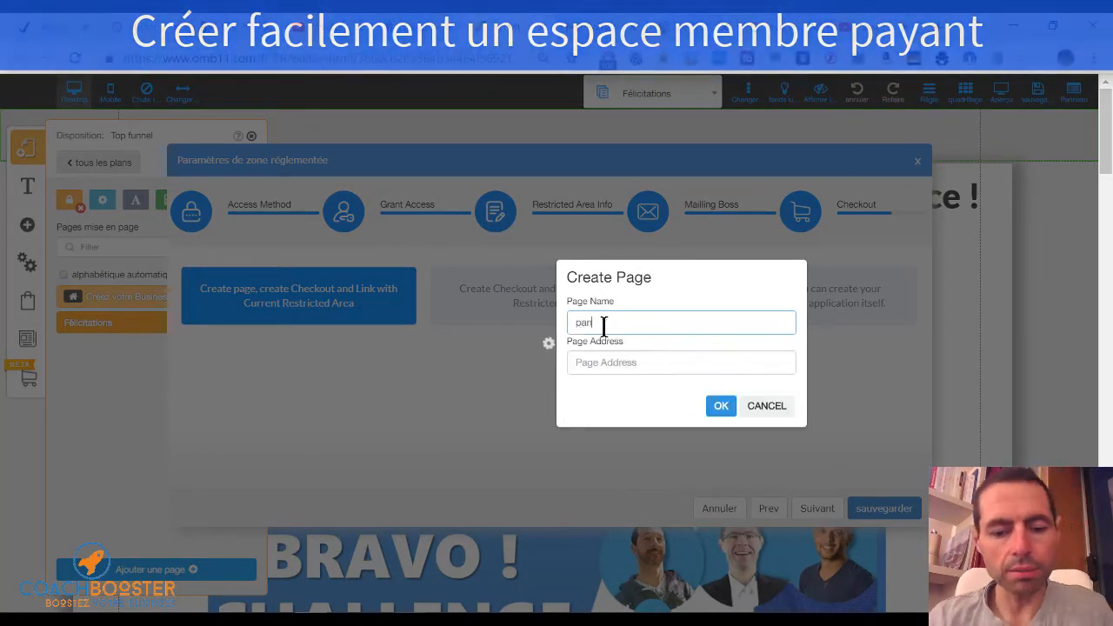
type("ier ach")
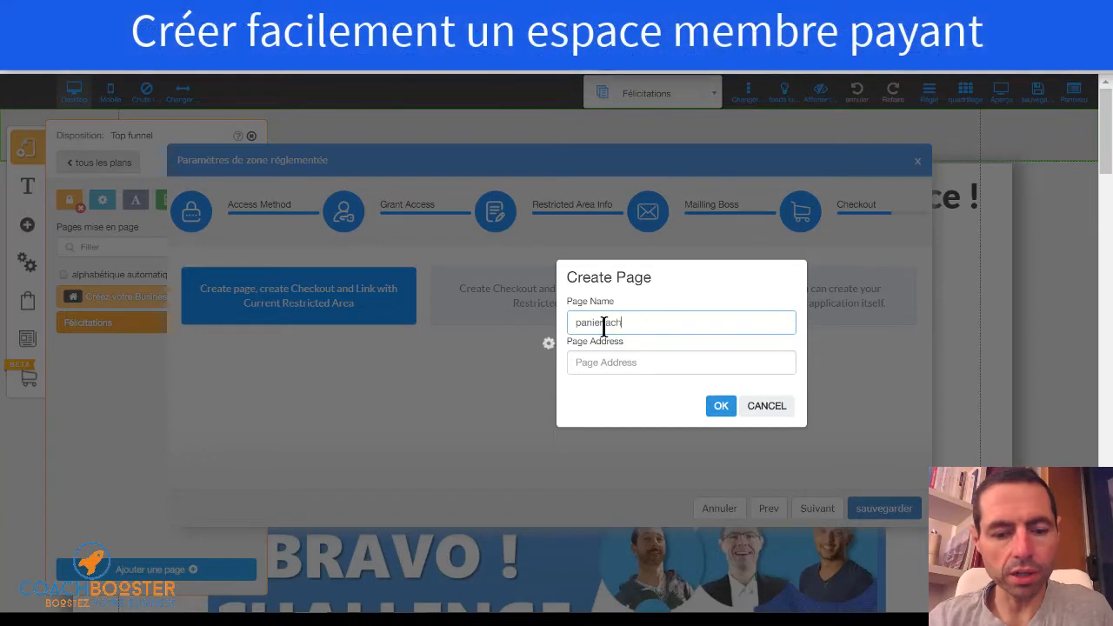
type("at es")
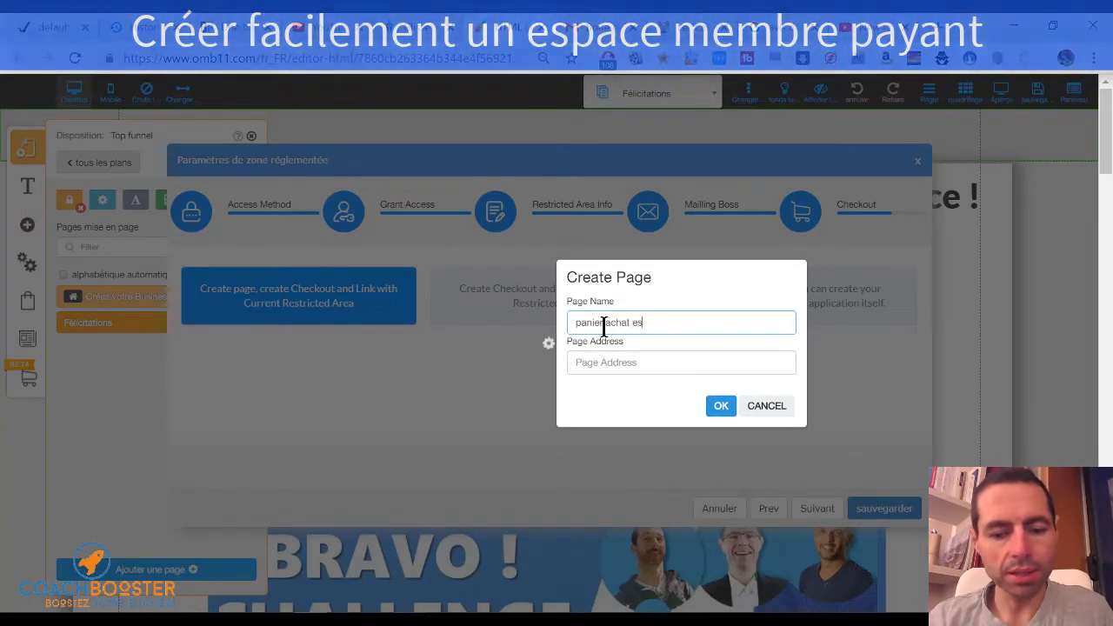
type("pace membre")
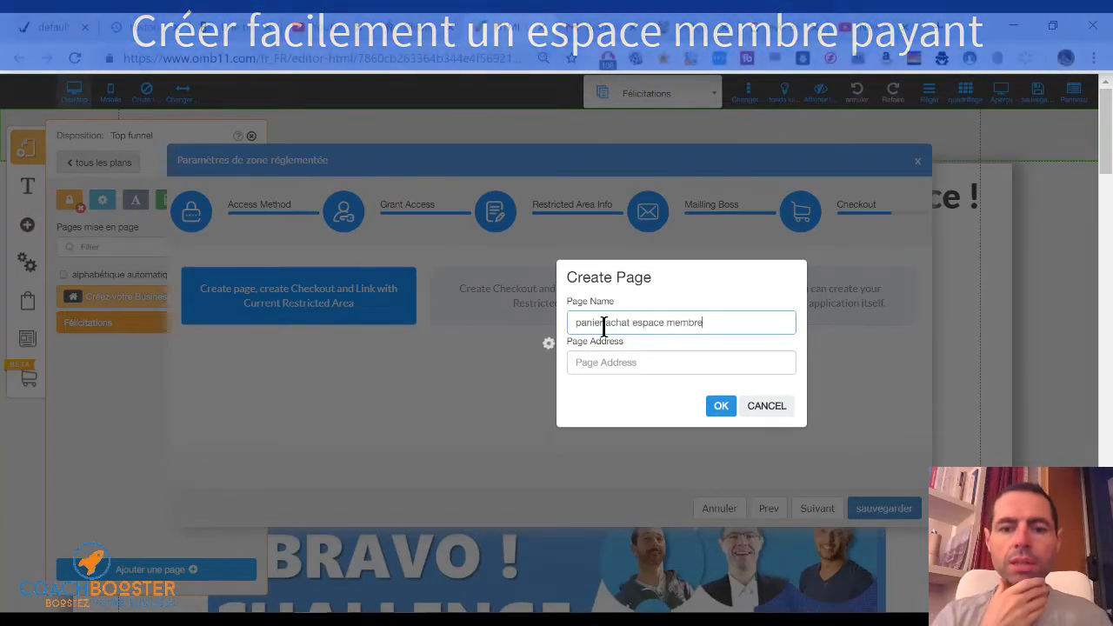
left_click(620, 360)
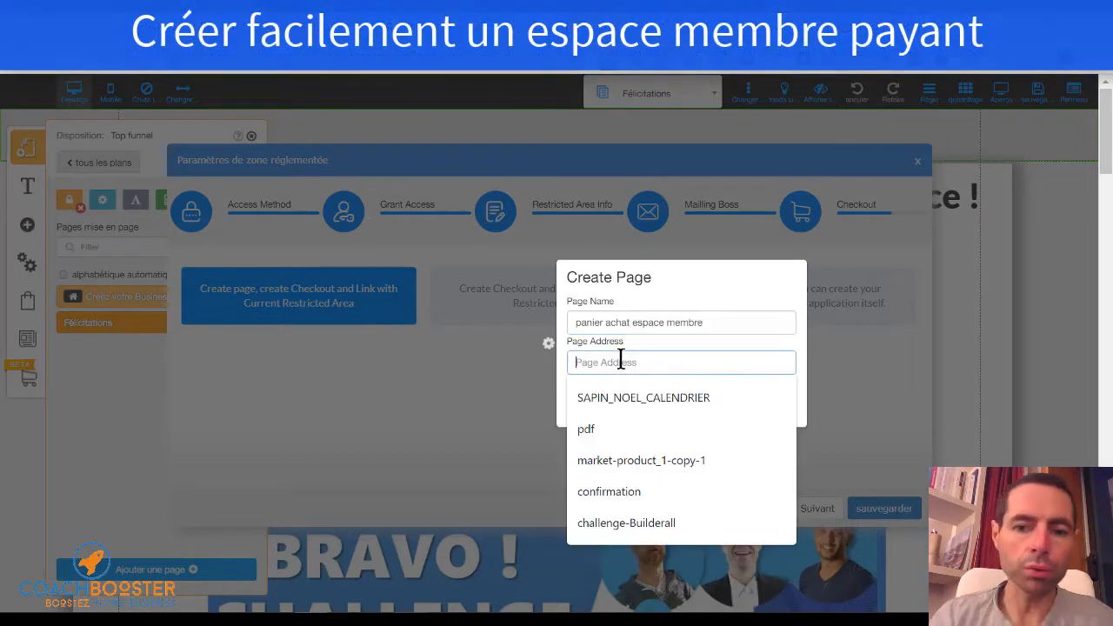
type("es")
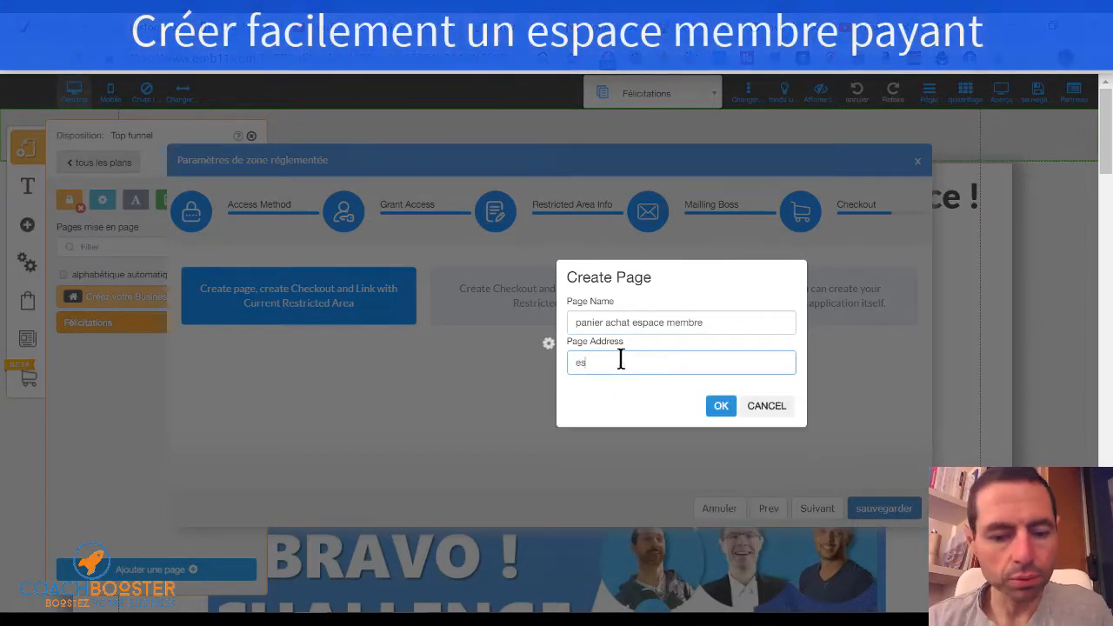
type("pacem")
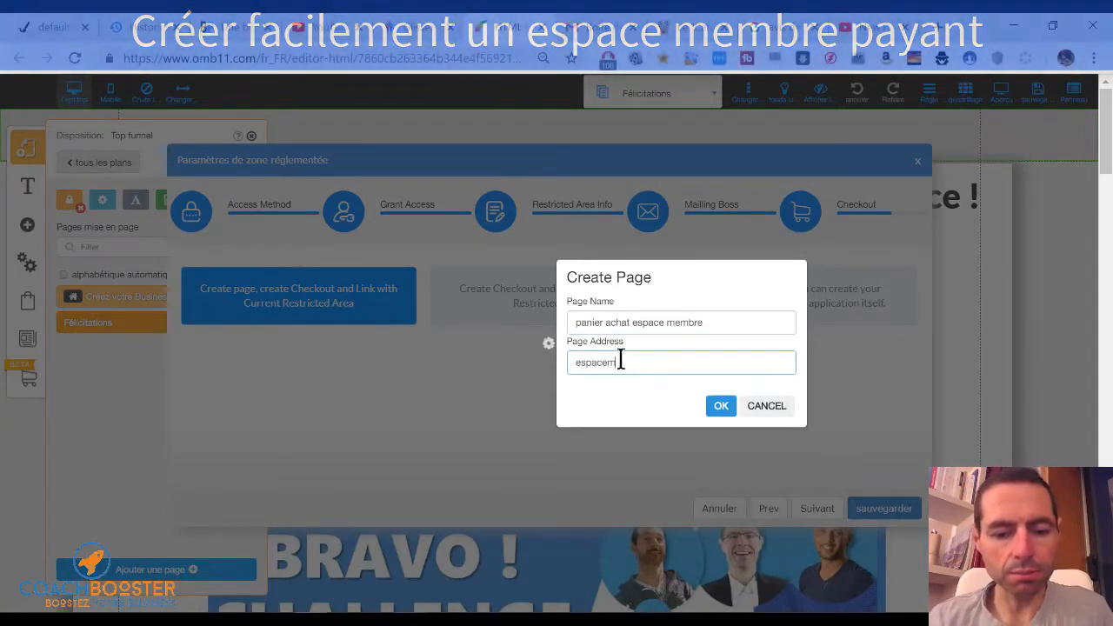
type("embre")
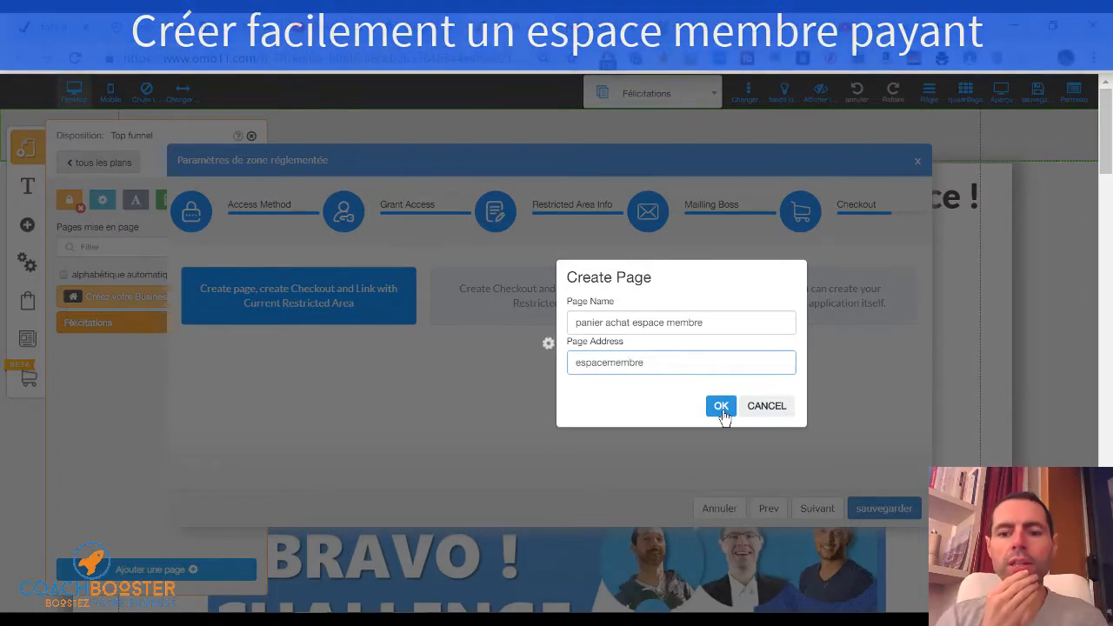
left_click(721, 407)
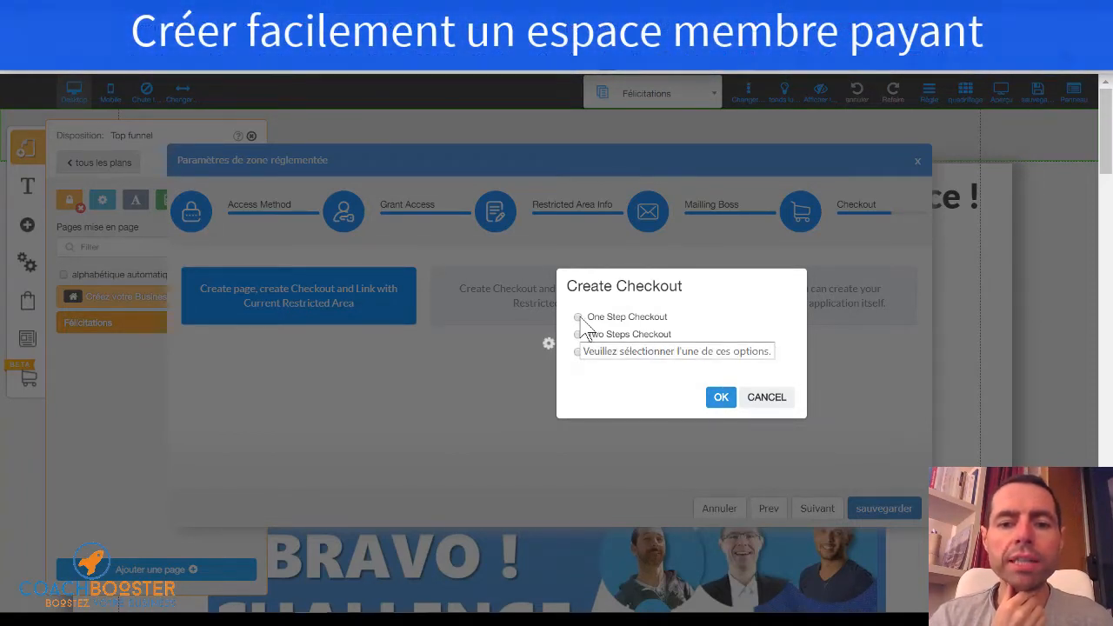
- Create the checkout as a One Step Checkout and dismiss the save alert
left_click(579, 317)
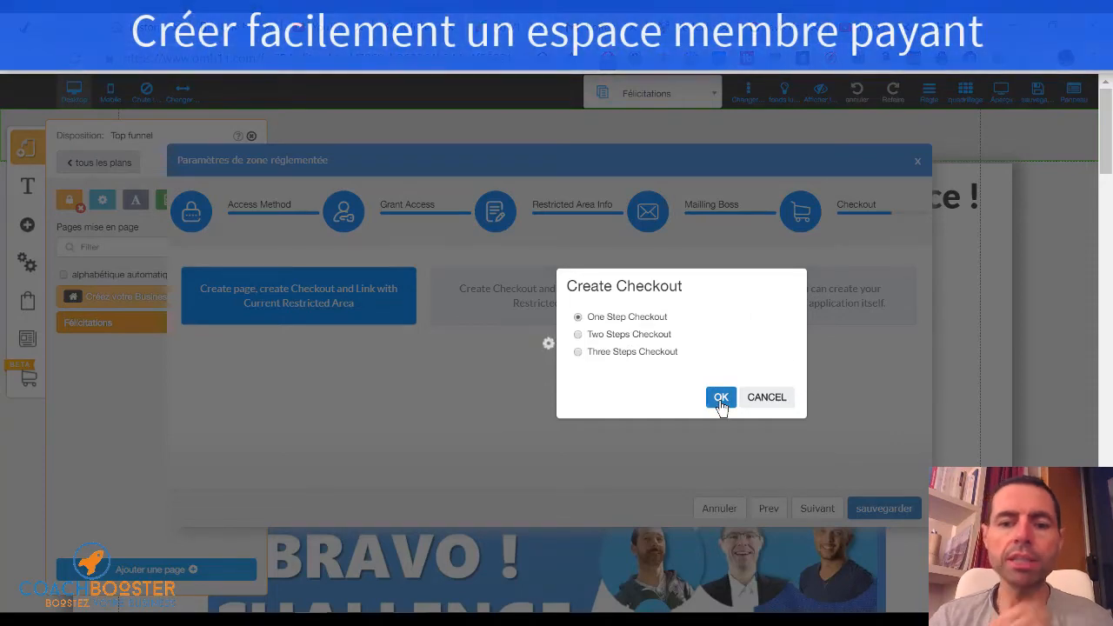
left_click(721, 399)
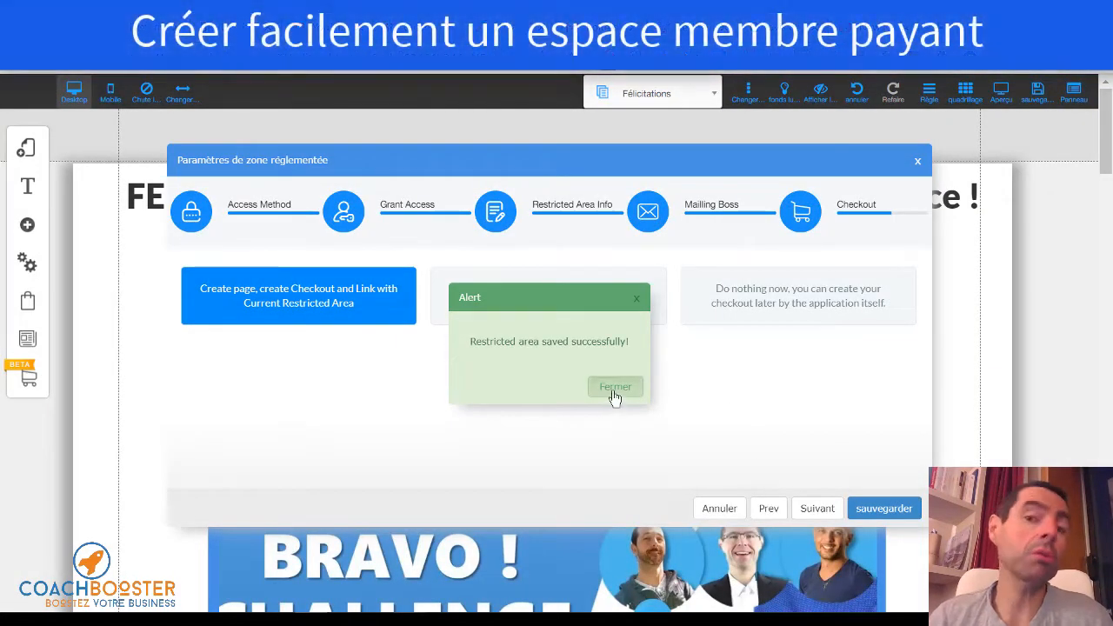
left_click(615, 387)
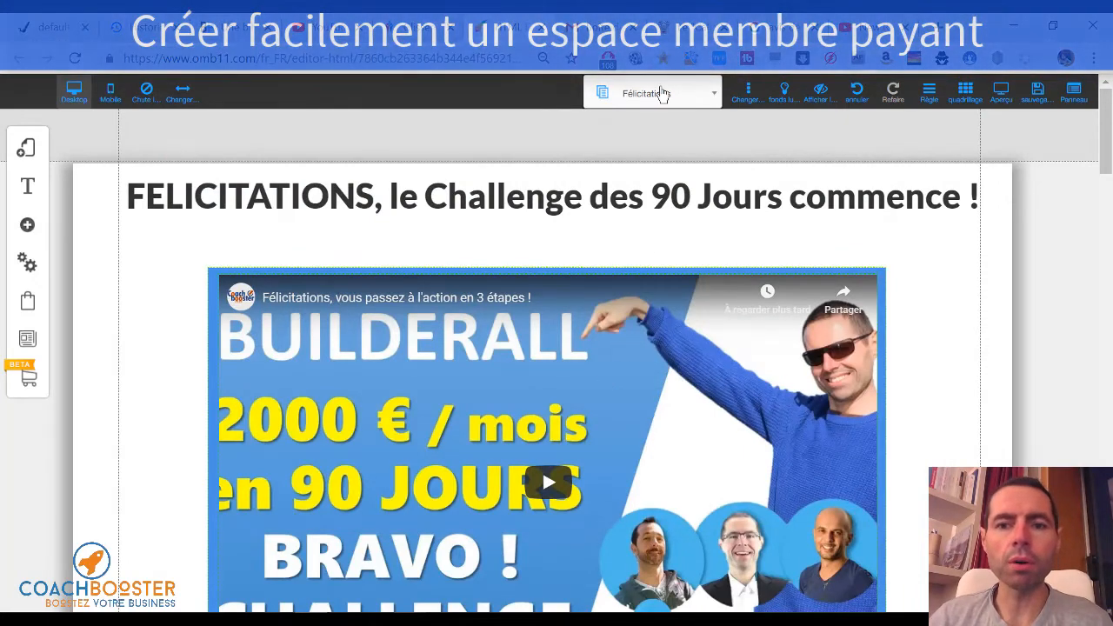
- Open the "panier achat espace membre" page and move the footer's upper edge down below the checkout form's order section and button
left_click(712, 101)
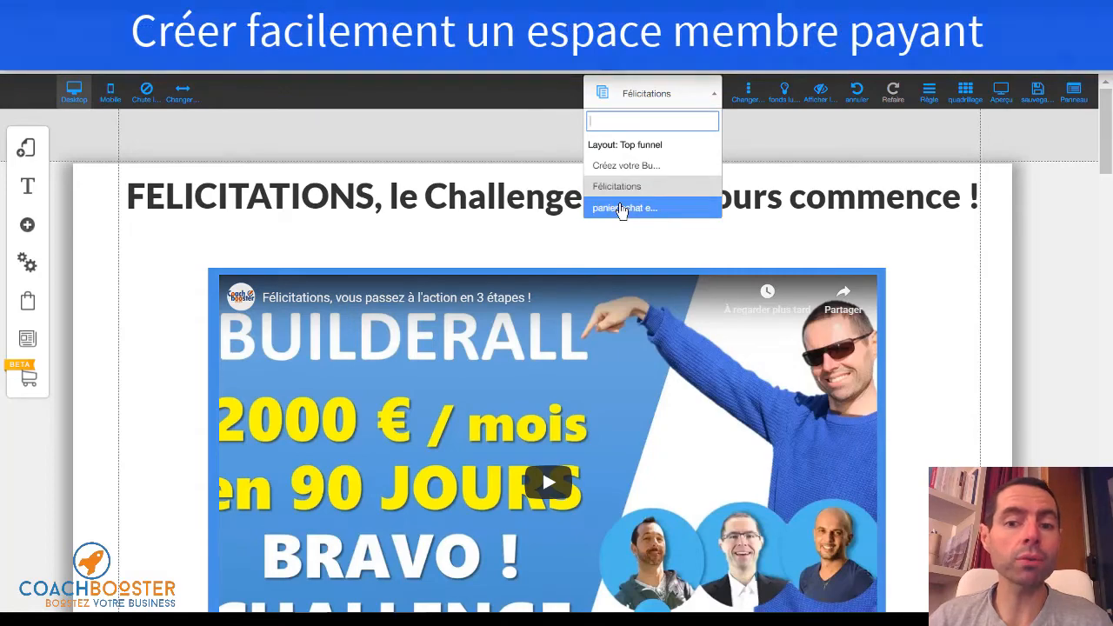
left_click(621, 210)
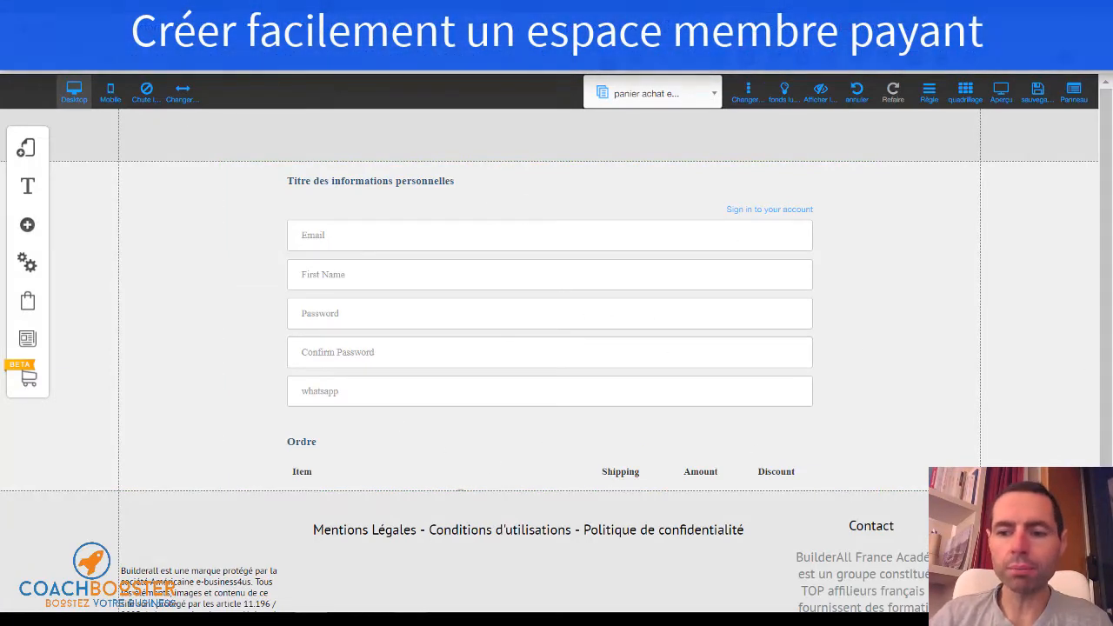
scroll(549, 348, "down", 2)
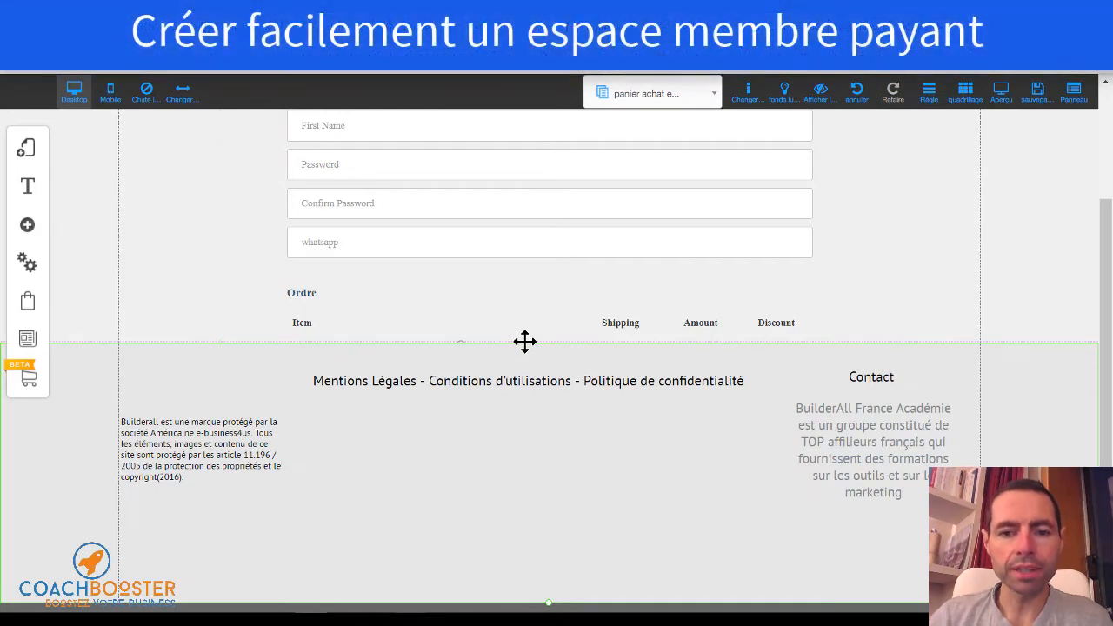
left_click_drag(524, 341, 542, 484)
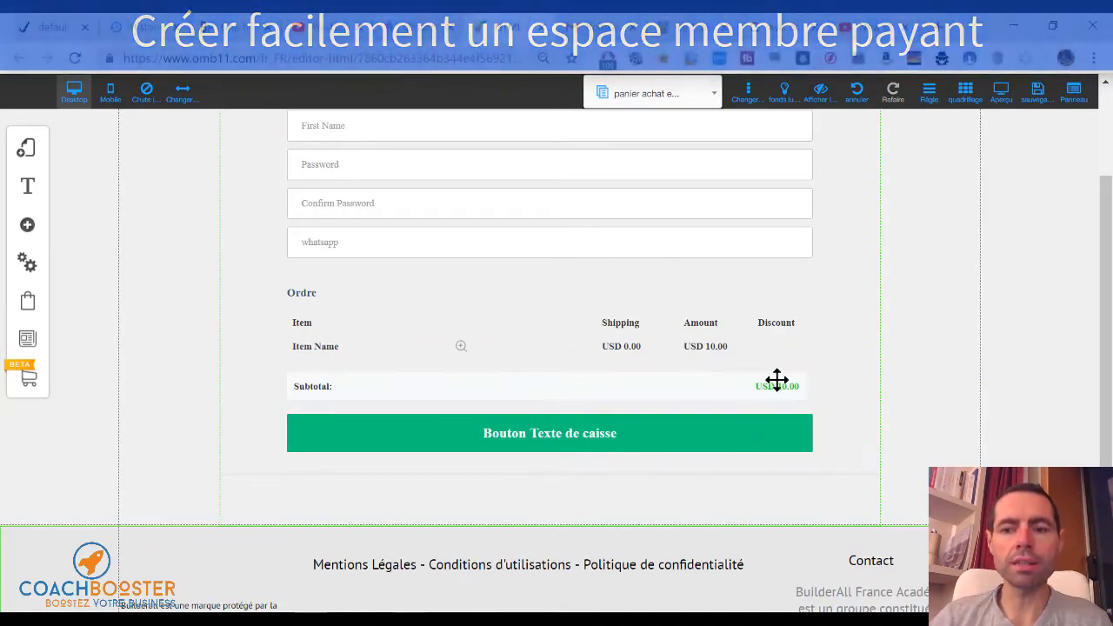
- Open the configuration of the checkout form on the "panier achat espace membre" page
scroll(1109, 165, "up", 2)
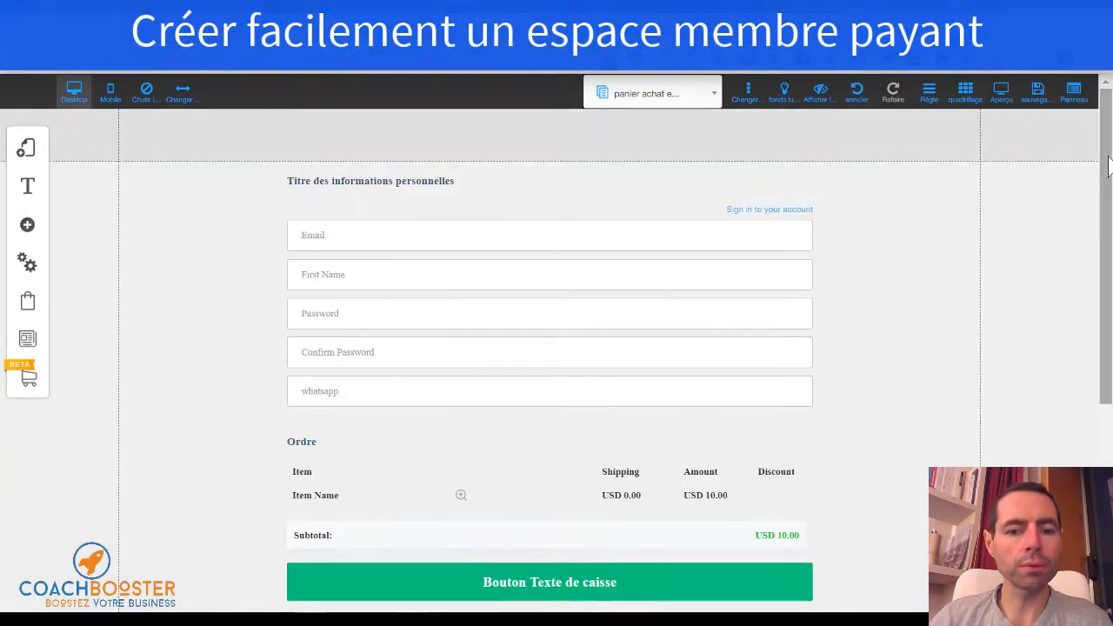
left_click(569, 306)
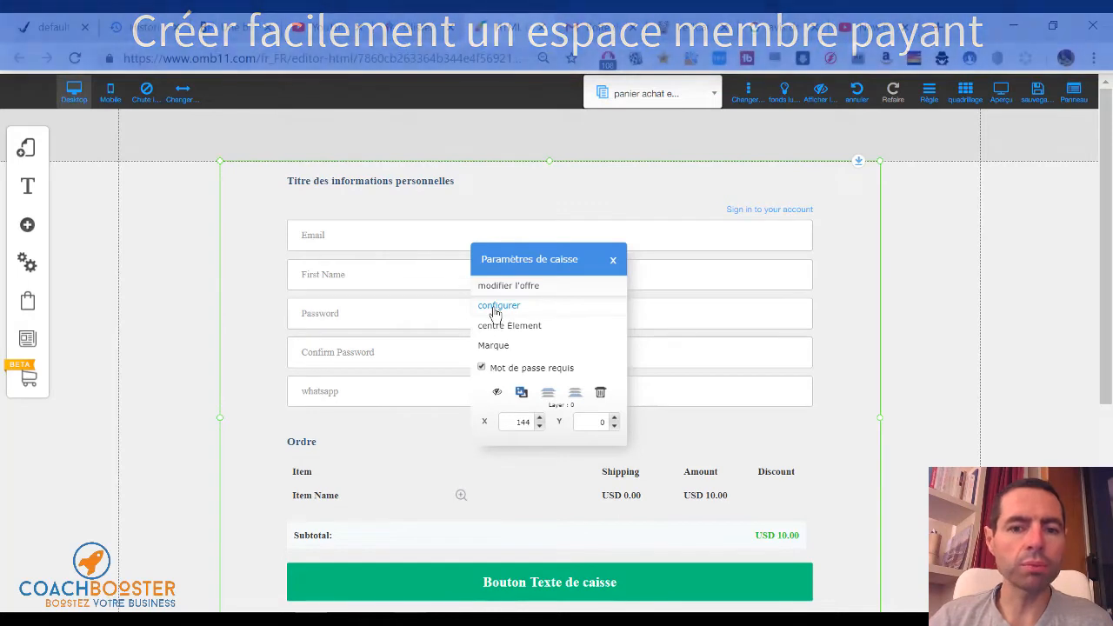
left_click(497, 307)
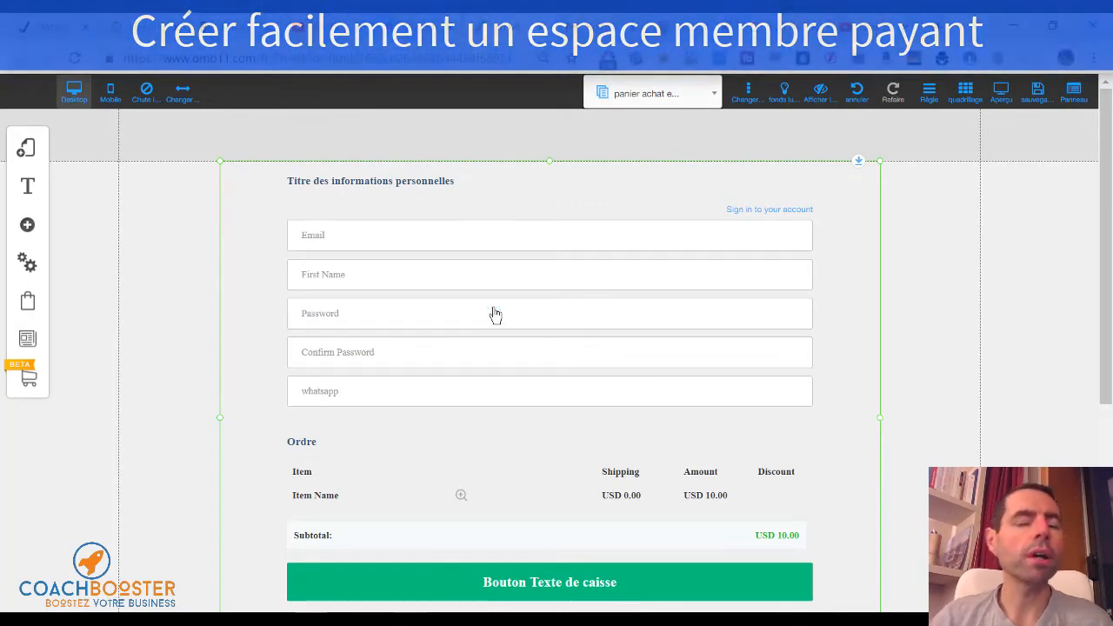